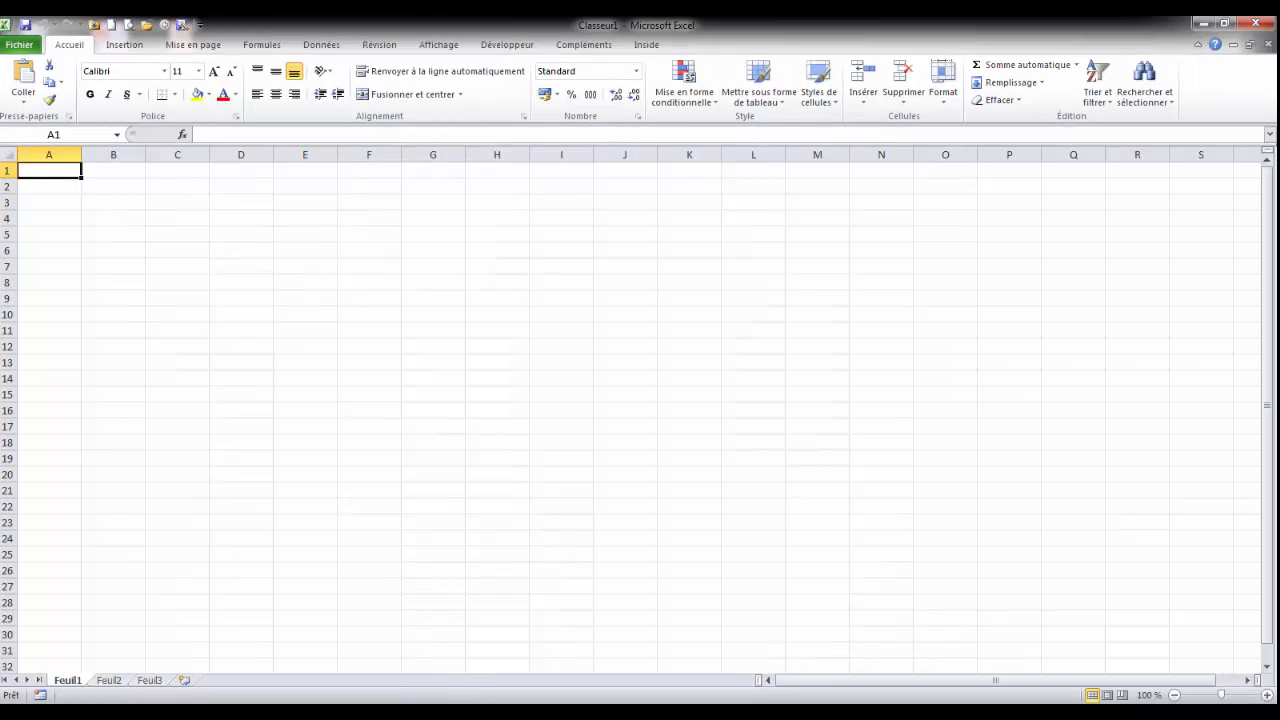
Step: Open an Inside session by connecting to the Local database
{"action": "left_click", "coordinate": [646, 44]}
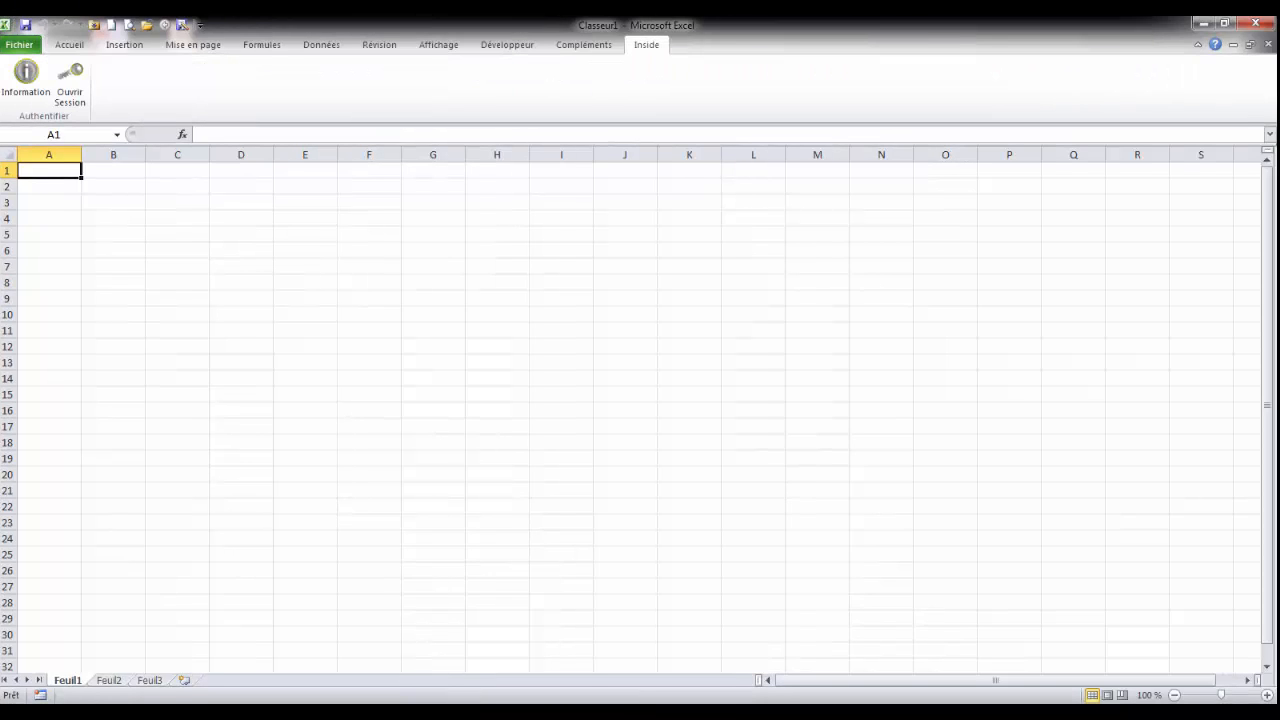
{"action": "left_click", "coordinate": [78, 82]}
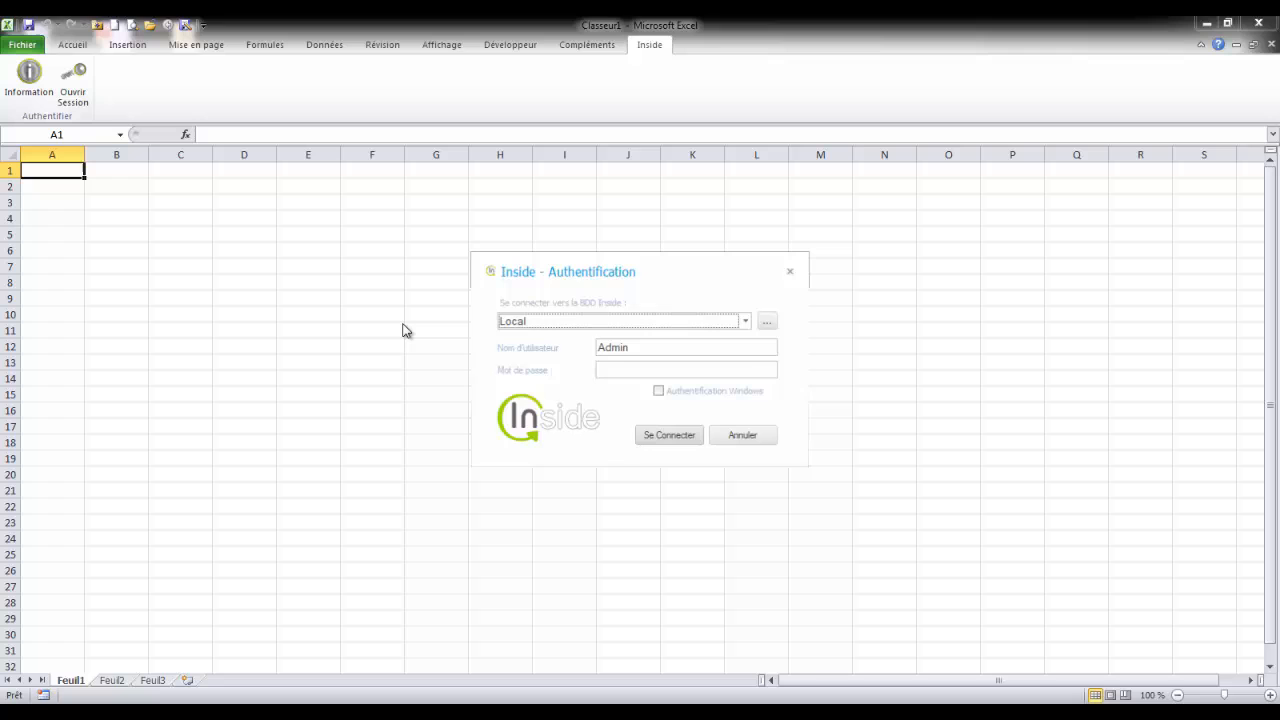
{"action": "left_click", "coordinate": [674, 440]}
Step: Start a list with Assistant Liste in cell C5 and select the Gestion Commerciale model as its source
{"action": "left_click", "coordinate": [171, 231]}
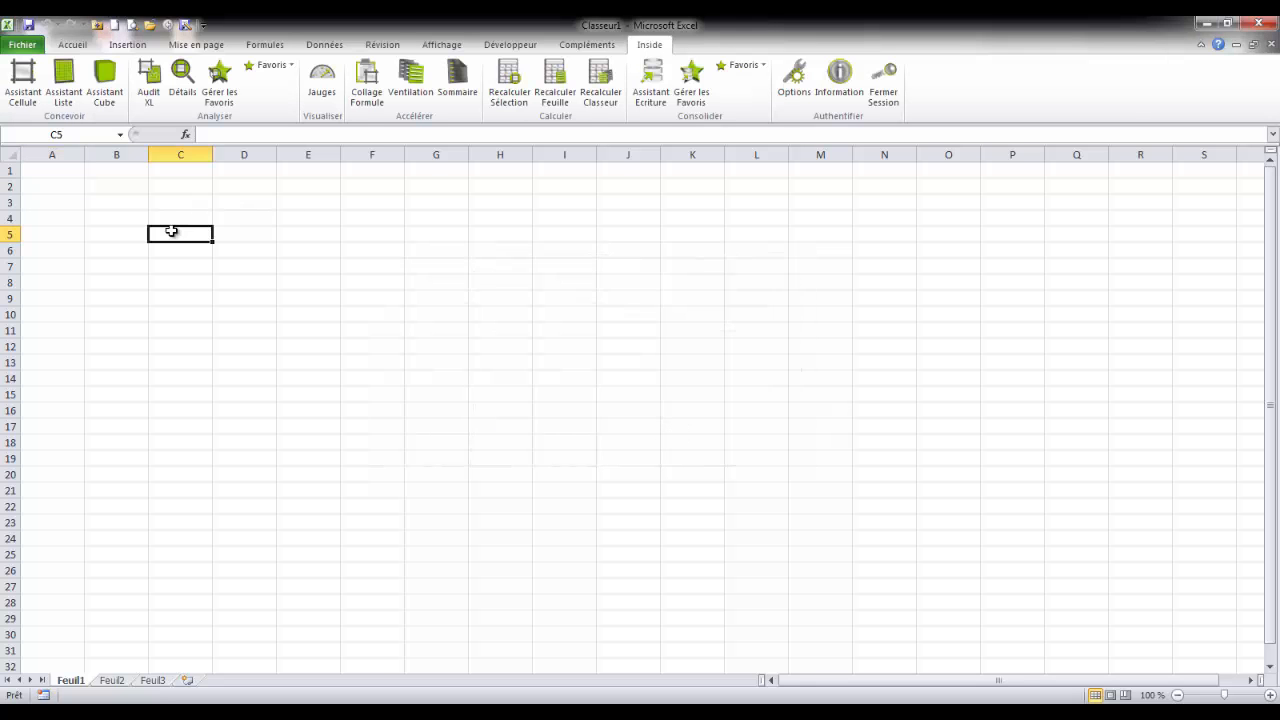
{"action": "left_click", "coordinate": [64, 95]}
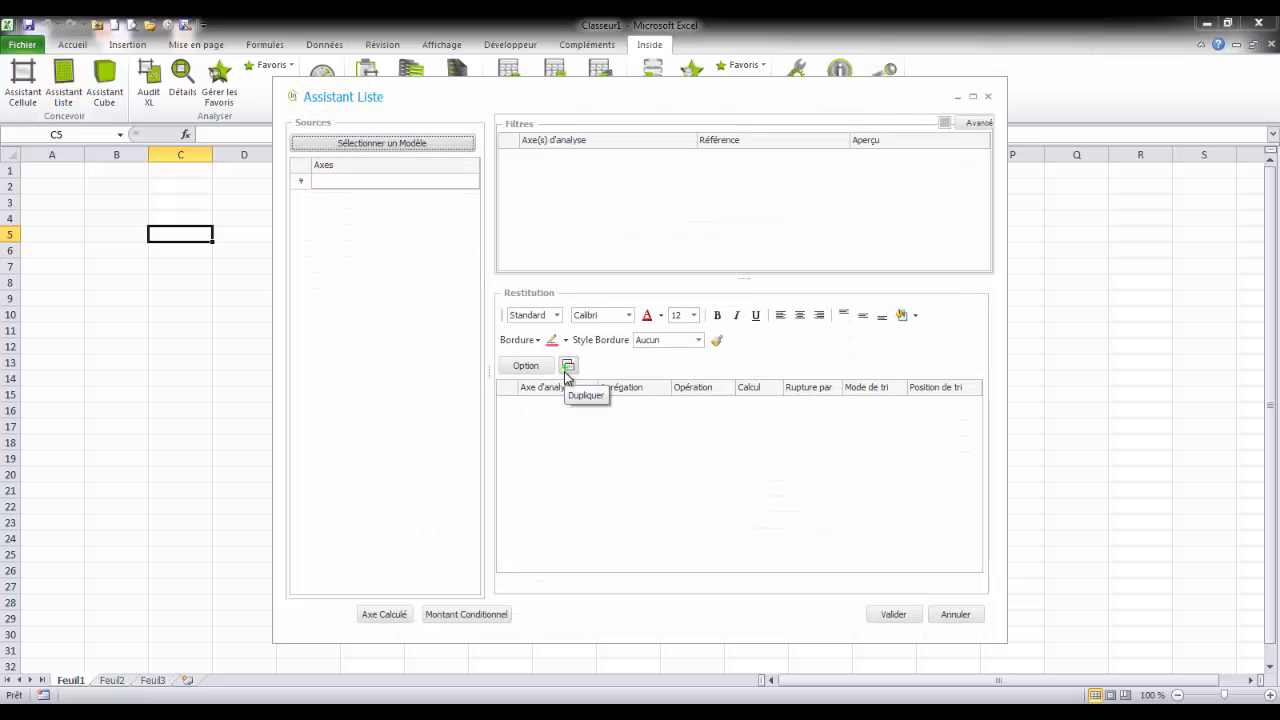
{"action": "left_click", "coordinate": [405, 141]}
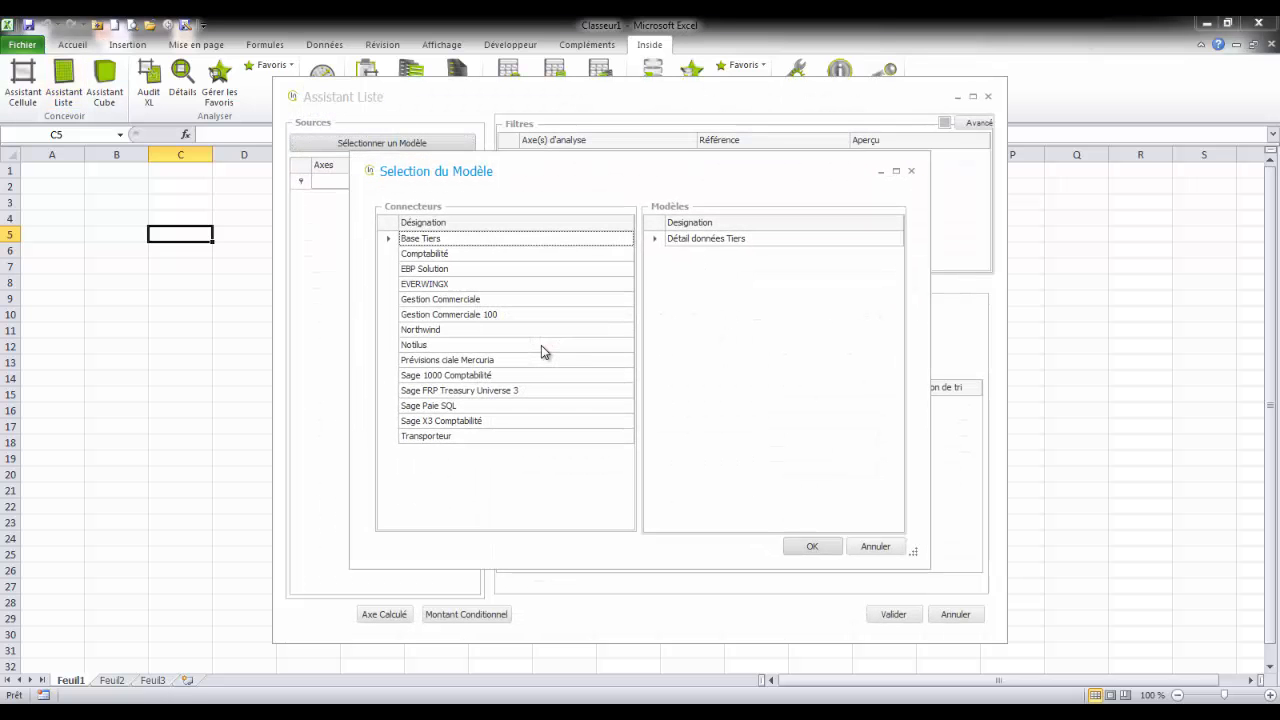
{"action": "left_click", "coordinate": [506, 302]}
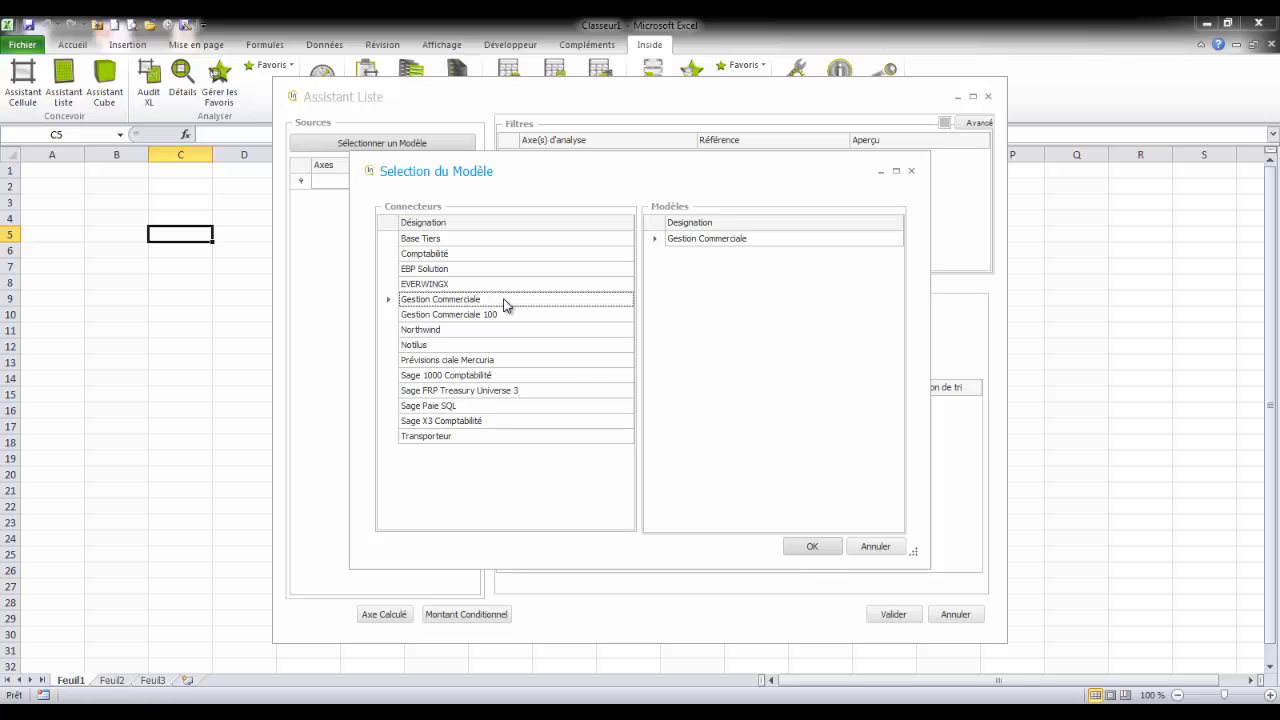
{"action": "left_click", "coordinate": [819, 550]}
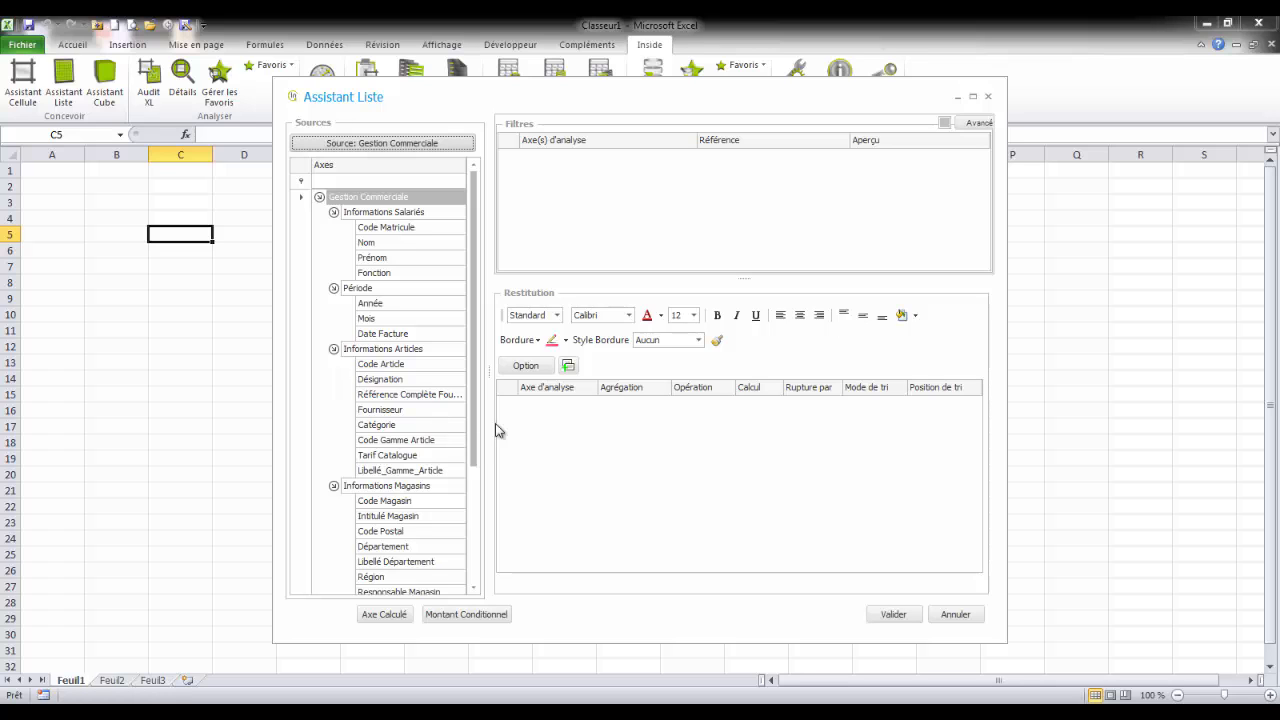
Step: Add the Région, Libellé Département and Intitulé Magasin axes, in that order, to the list's Restitution
{"action": "left_click_drag", "start_coordinate": [493, 375], "coordinate": [512, 375]}
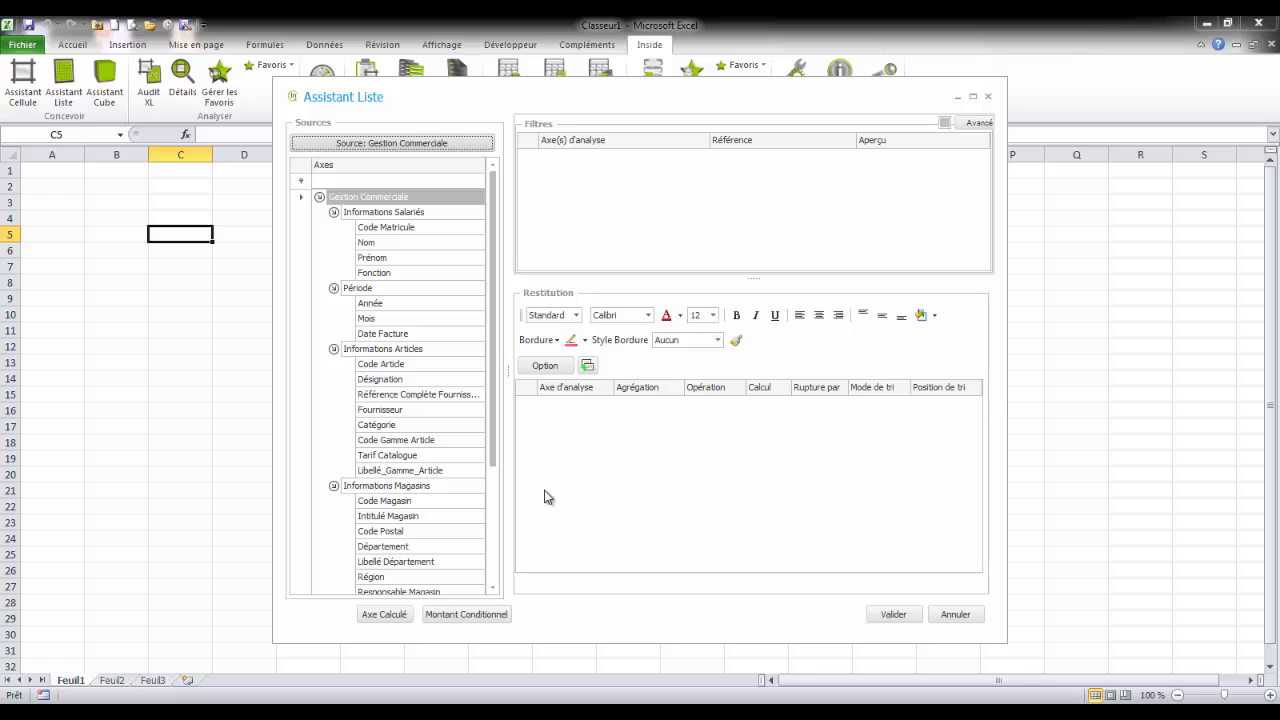
{"action": "scroll", "coordinate": [492, 460], "scroll_direction": "down", "scroll_amount": 3}
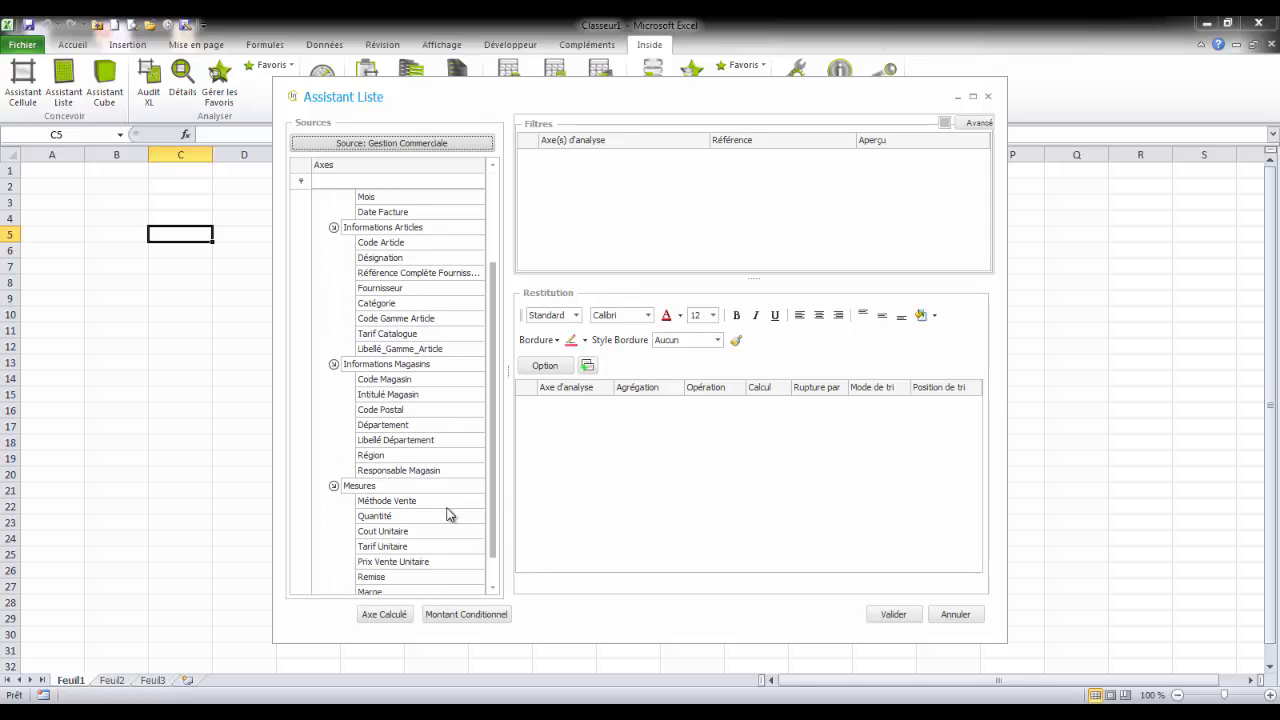
{"action": "double_click", "coordinate": [405, 456]}
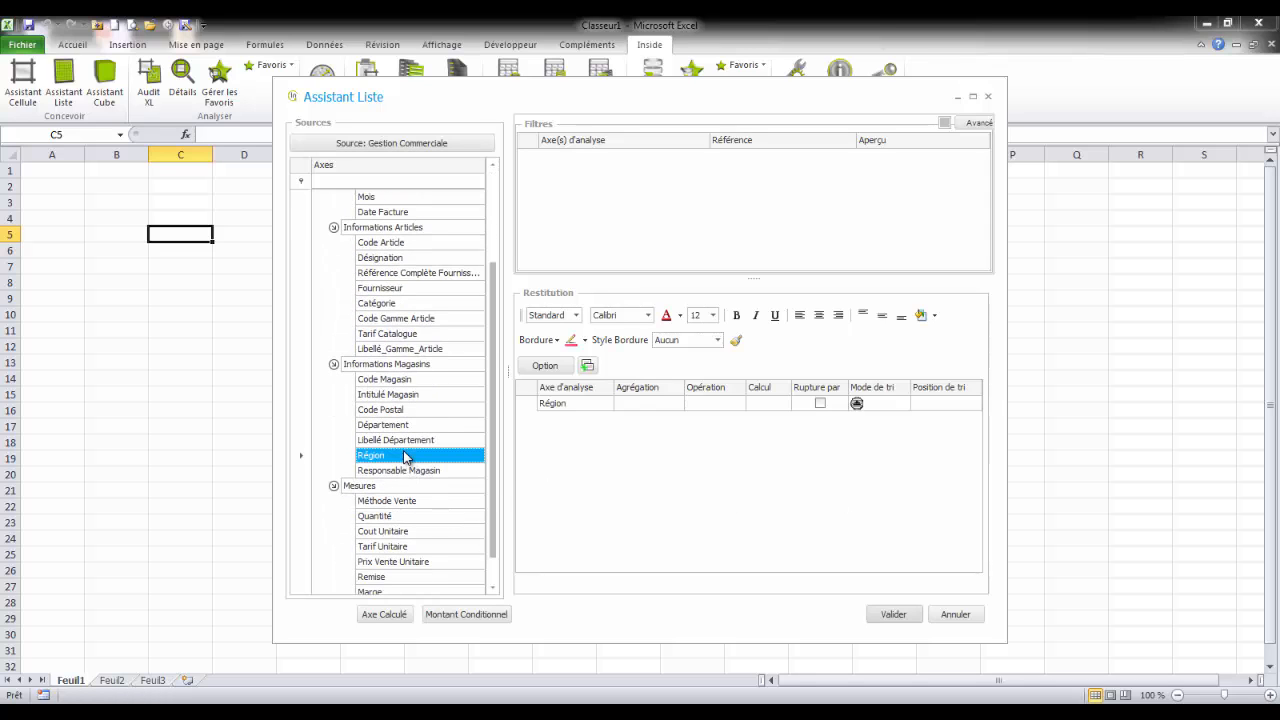
{"action": "double_click", "coordinate": [388, 441]}
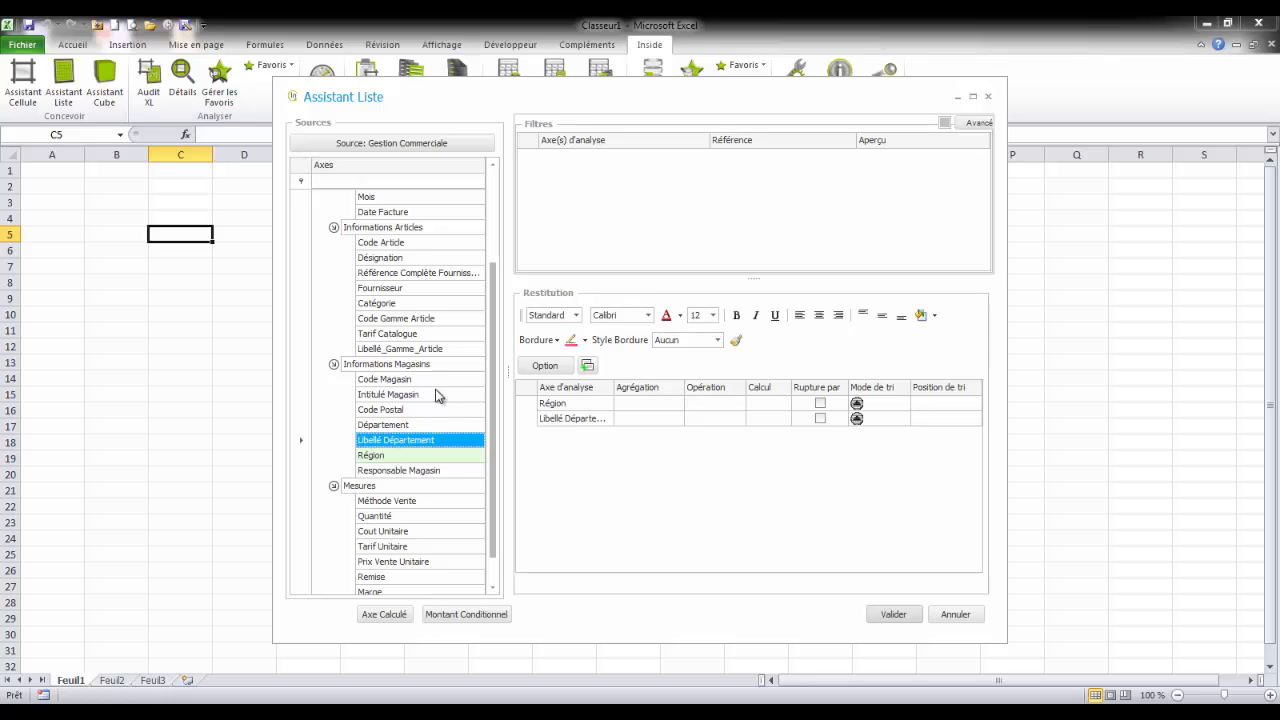
{"action": "double_click", "coordinate": [411, 401]}
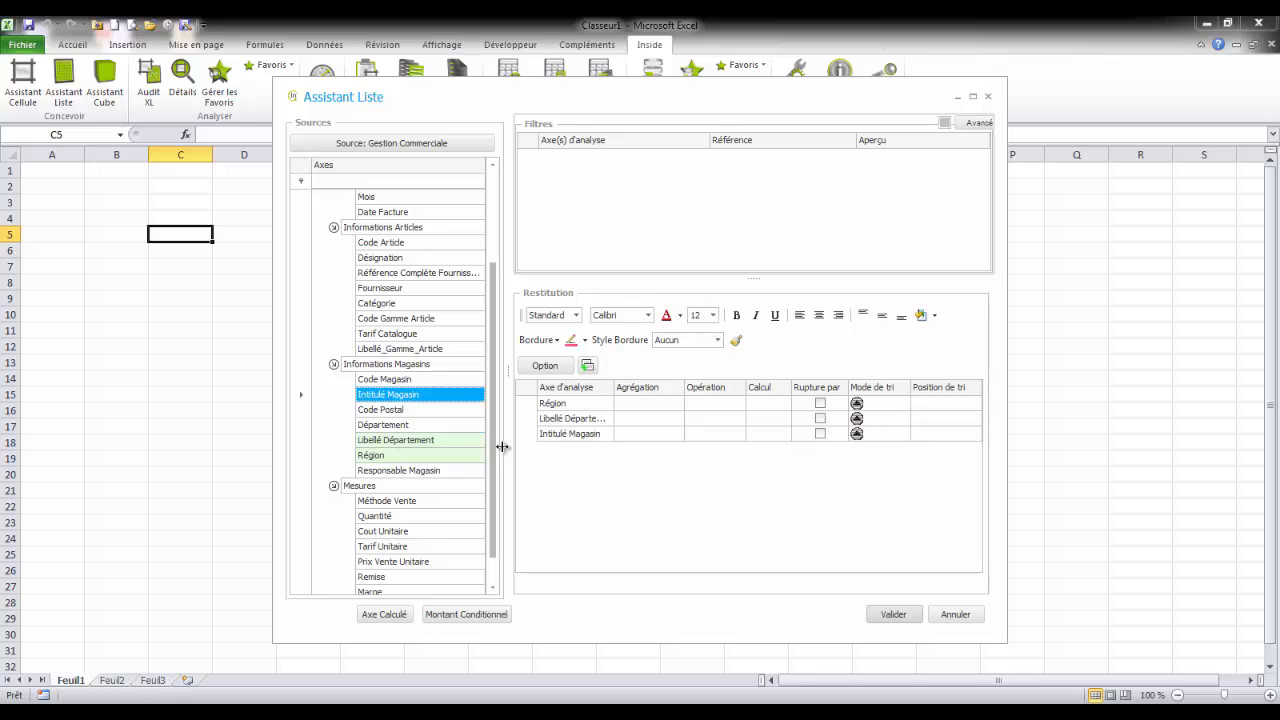
Step: Add the CA Net and Marge measures to the list's Restitution
{"action": "left_click_drag", "start_coordinate": [494, 470], "coordinate": [495, 548]}
{"action": "double_click", "coordinate": [418, 577]}
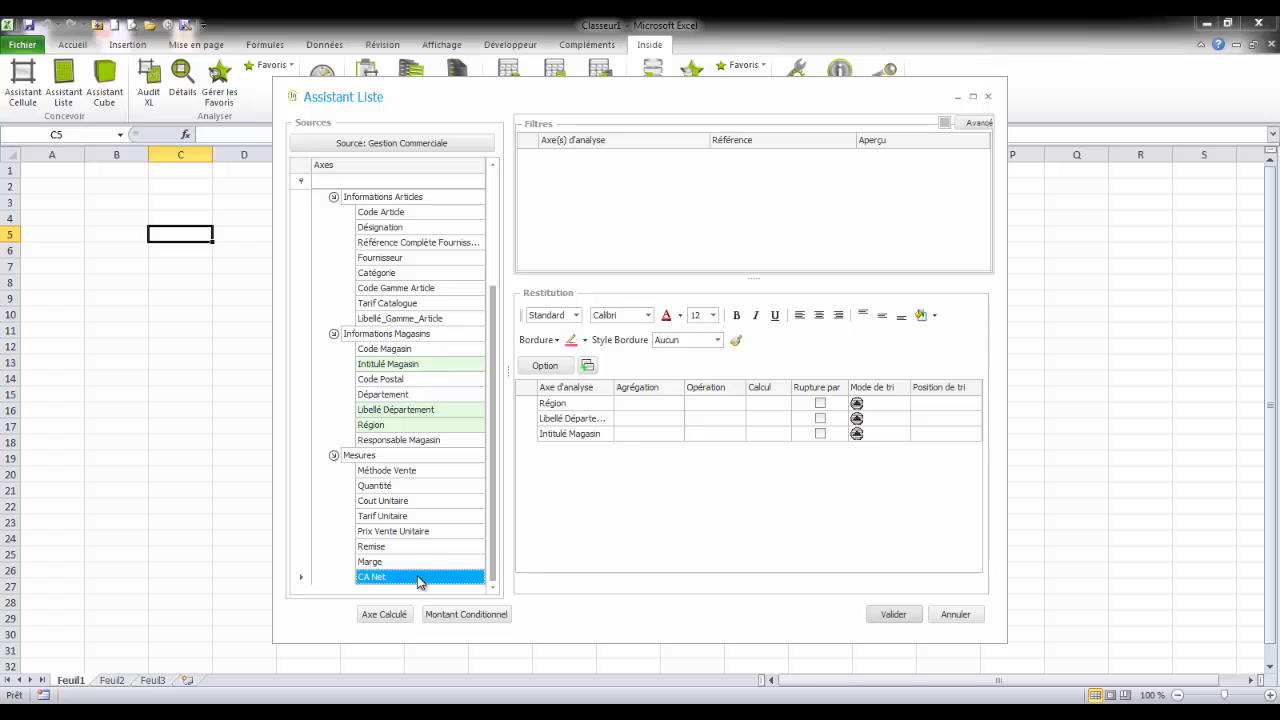
{"action": "left_click", "coordinate": [405, 563]}
{"action": "double_click", "coordinate": [404, 563]}
Step: Enable Rupture par for Région and Libellé Département and generate the list in the sheet
{"action": "left_click", "coordinate": [820, 403]}
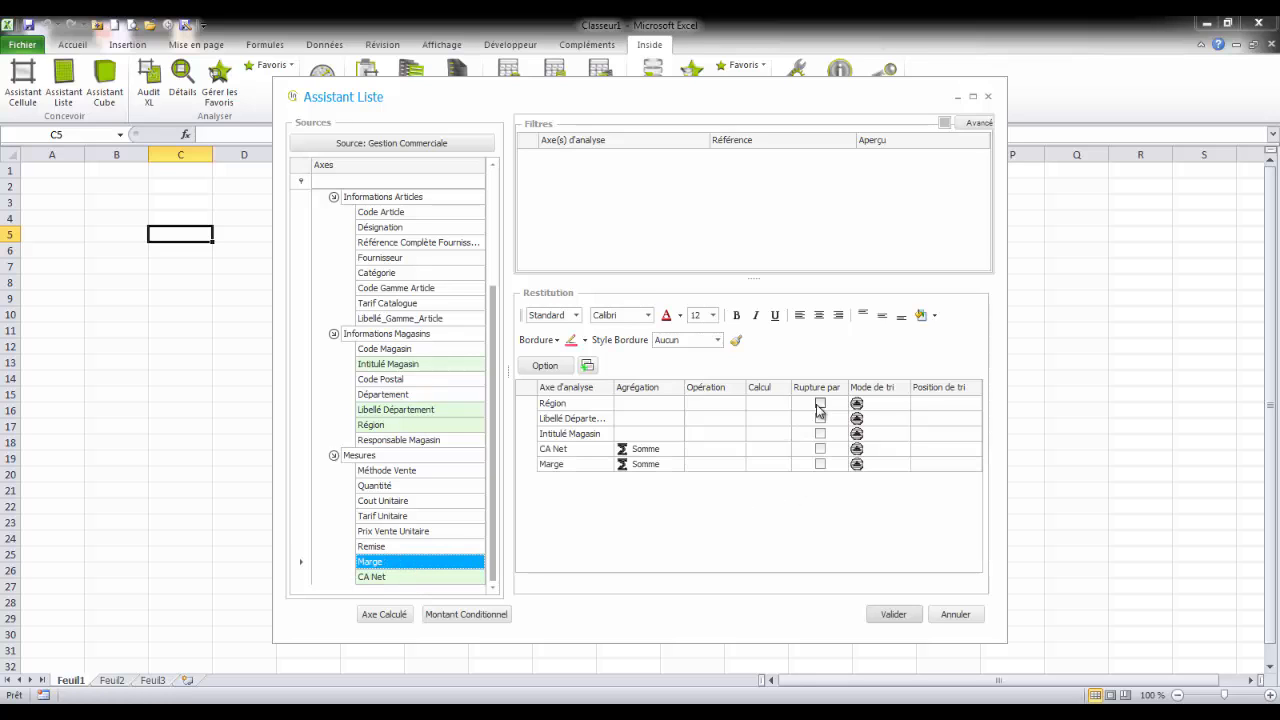
{"action": "left_click", "coordinate": [820, 418]}
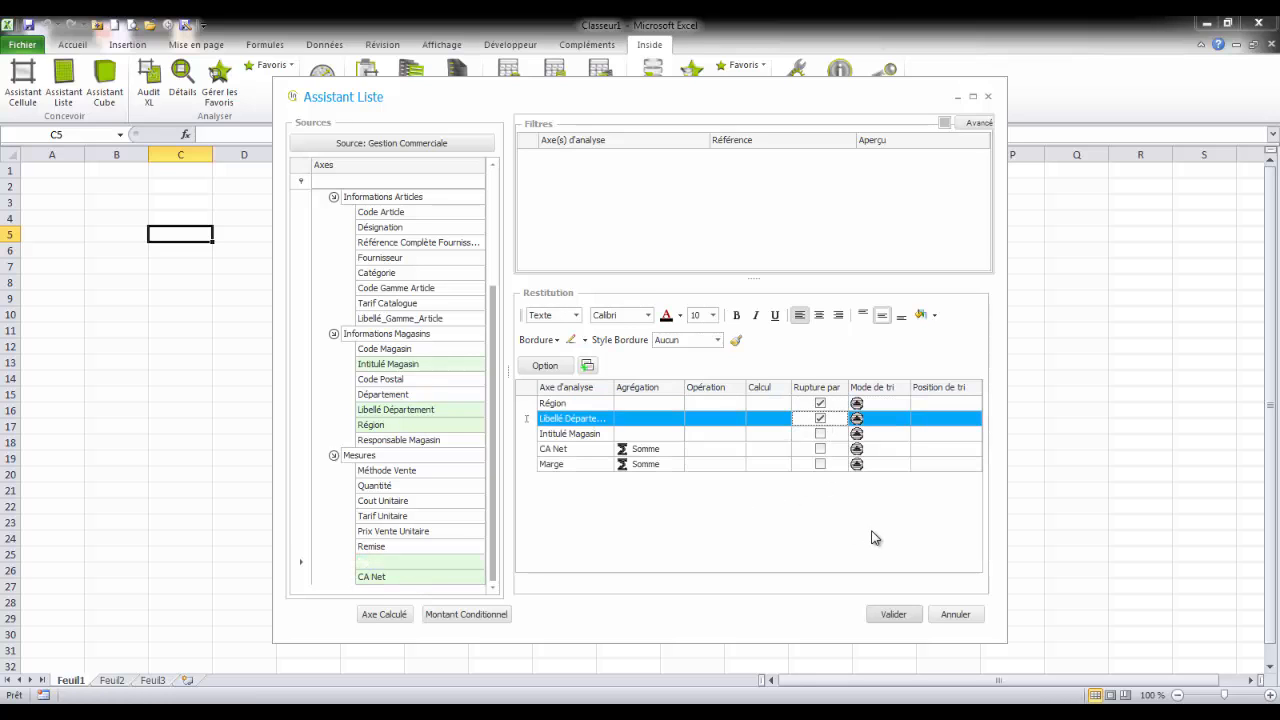
{"action": "left_click", "coordinate": [892, 614]}
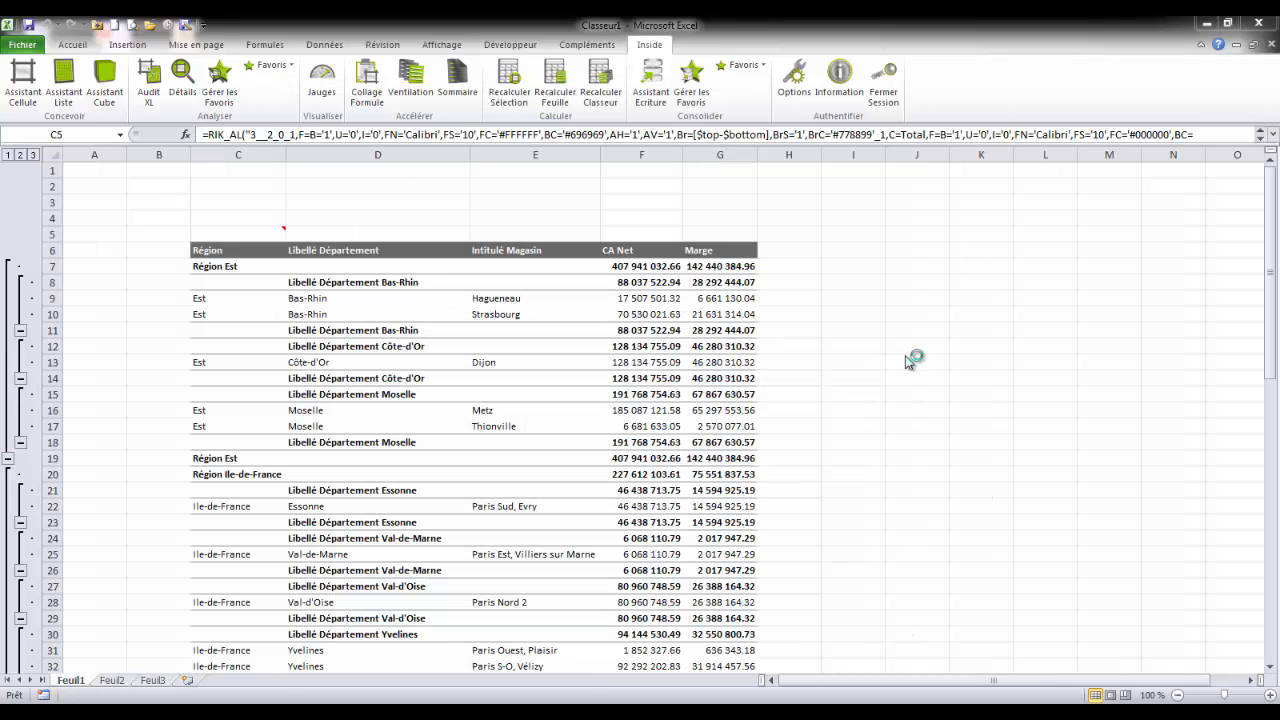
Step: Look through the generated list and enter the labels Région in cell B2 and Année in B3
{"action": "left_click", "coordinate": [910, 360]}
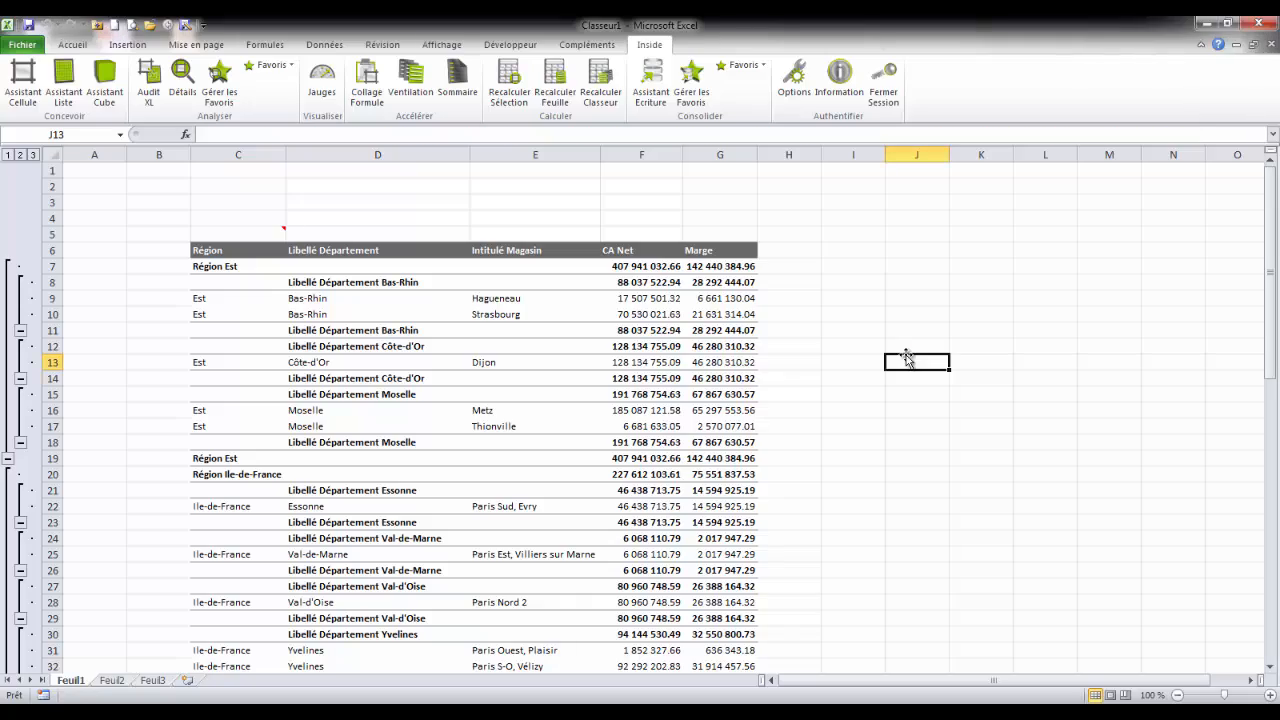
{"action": "scroll", "coordinate": [908, 359], "scroll_direction": "down", "scroll_amount": 11}
{"action": "scroll", "coordinate": [906, 358], "scroll_direction": "down", "scroll_amount": 6}
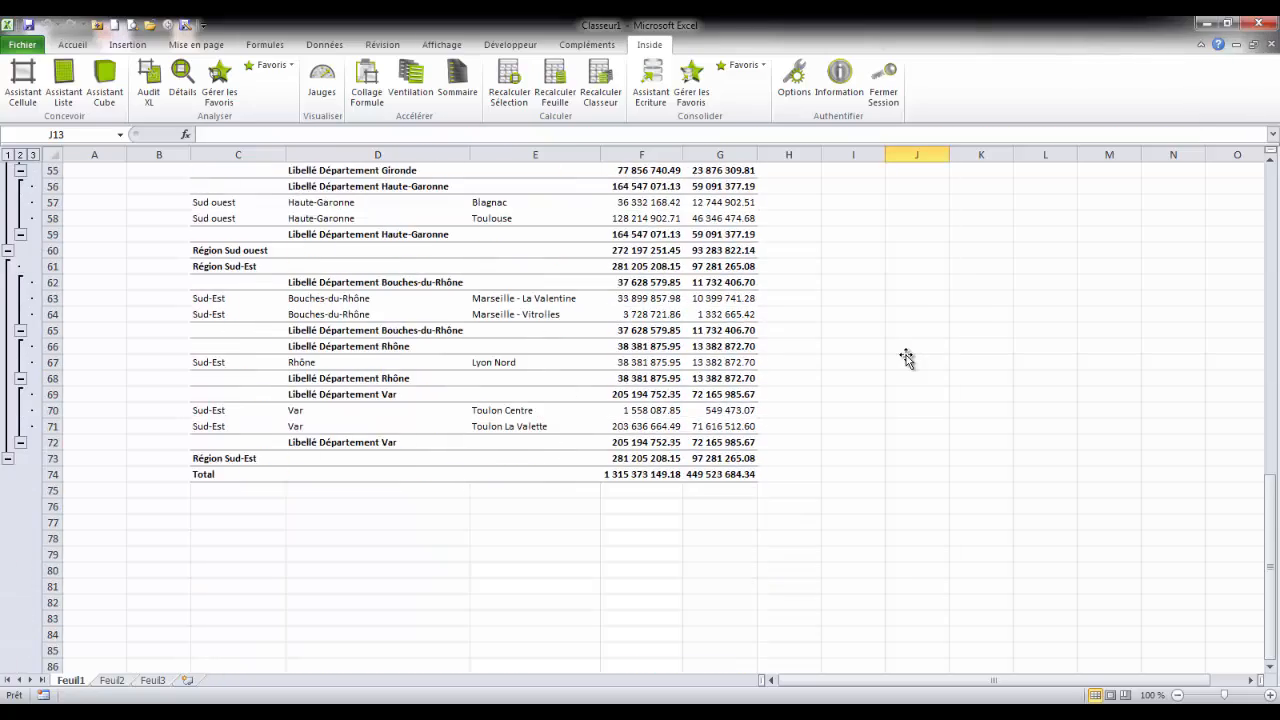
{"action": "scroll", "coordinate": [906, 358], "scroll_direction": "up", "scroll_amount": 17}
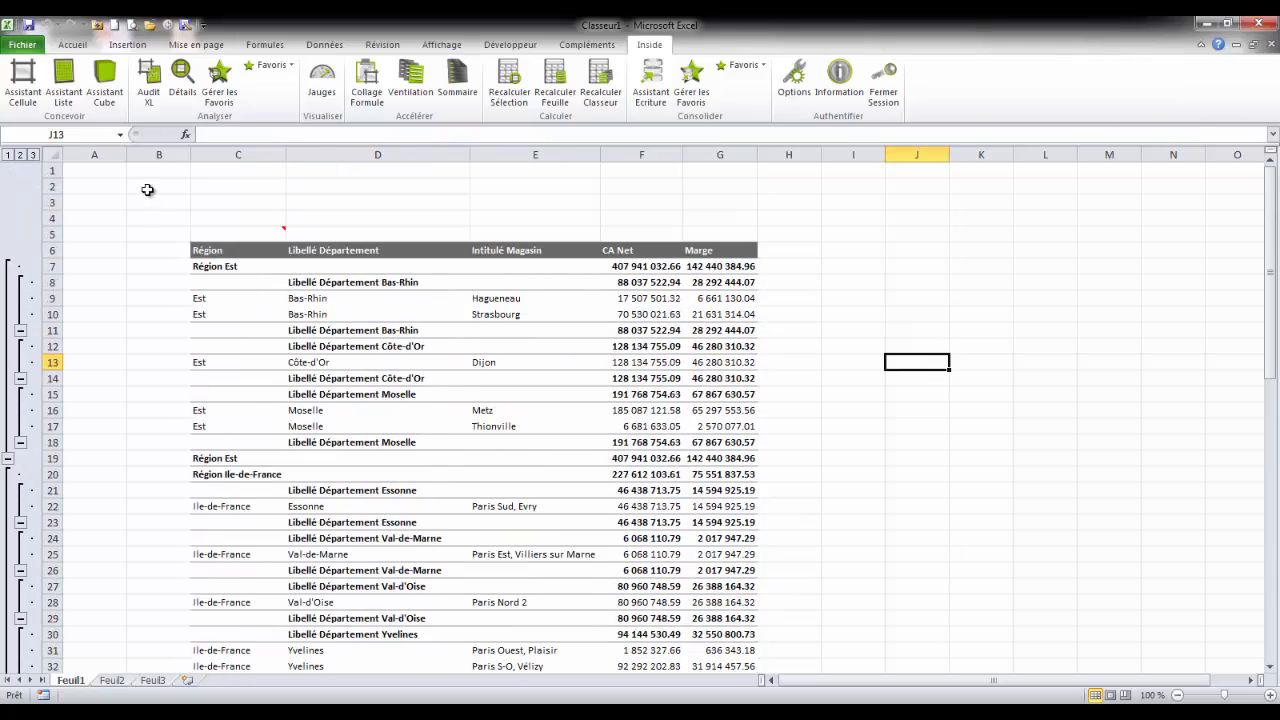
{"action": "left_click", "coordinate": [147, 190]}
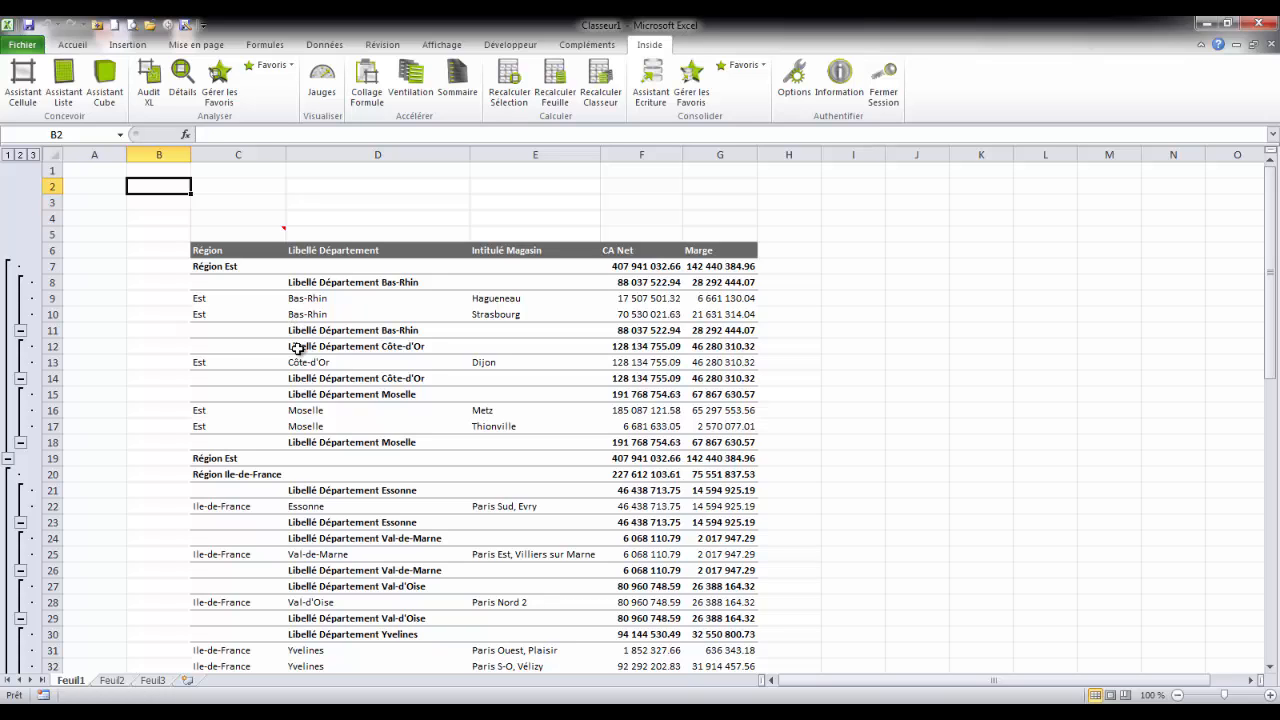
{"action": "type", "text": "Régio"}
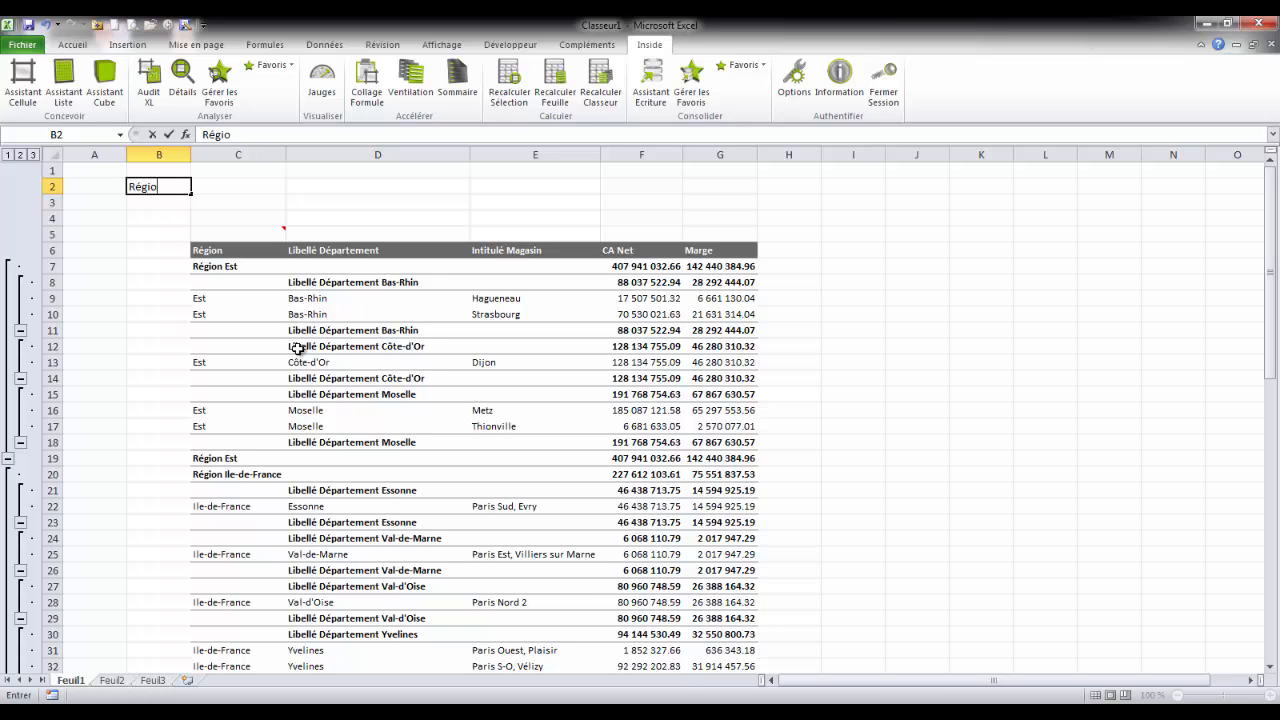
{"action": "type", "text": "n"}
{"action": "key", "text": "Return"}
{"action": "type", "text": "Ann"}
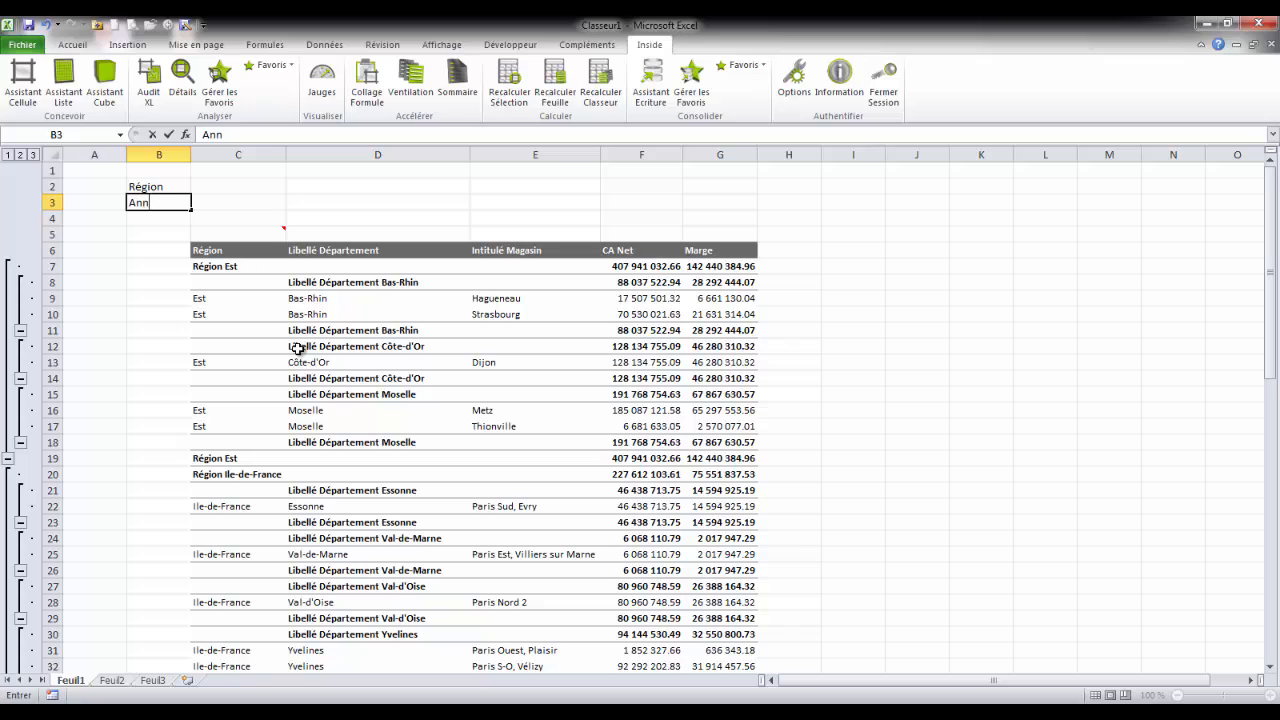
{"action": "type", "text": "ée"}
Step: Enter the filter values Est in cell C2 and 2012 in cell C3
{"action": "key", "text": "Up"}
{"action": "key", "text": "Right"}
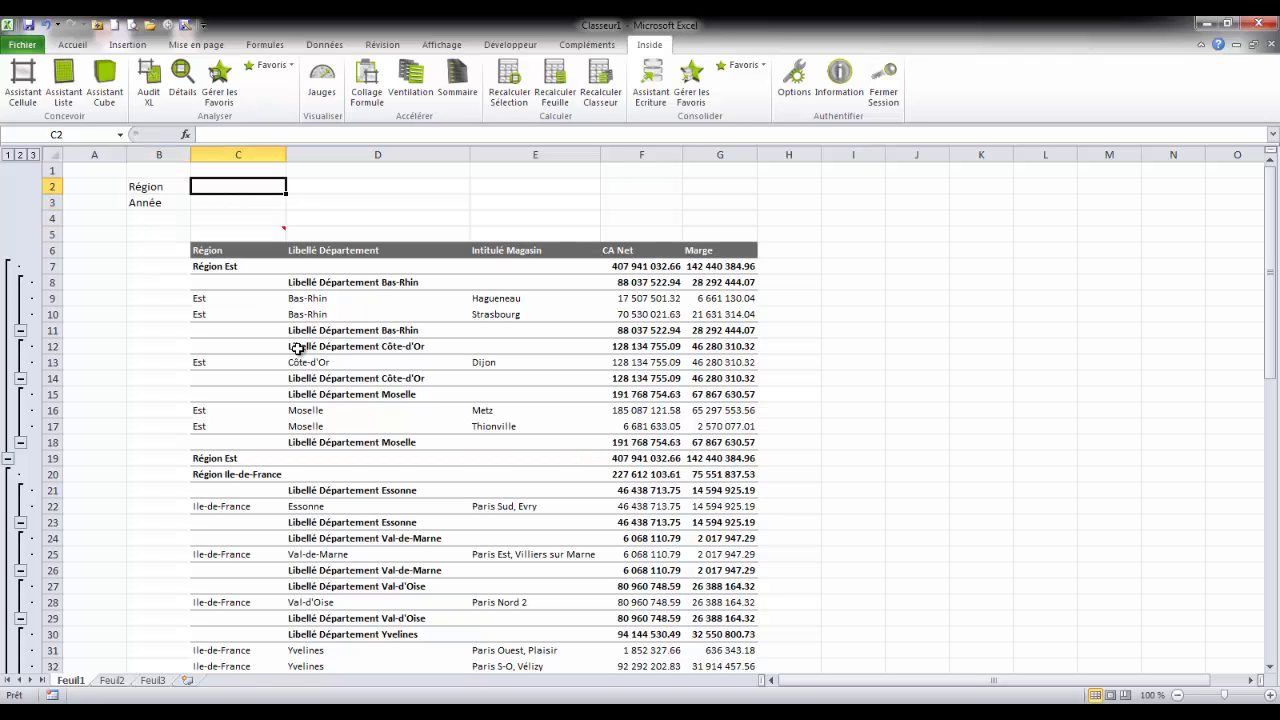
{"action": "type", "text": "Est"}
{"action": "key", "text": "Return"}
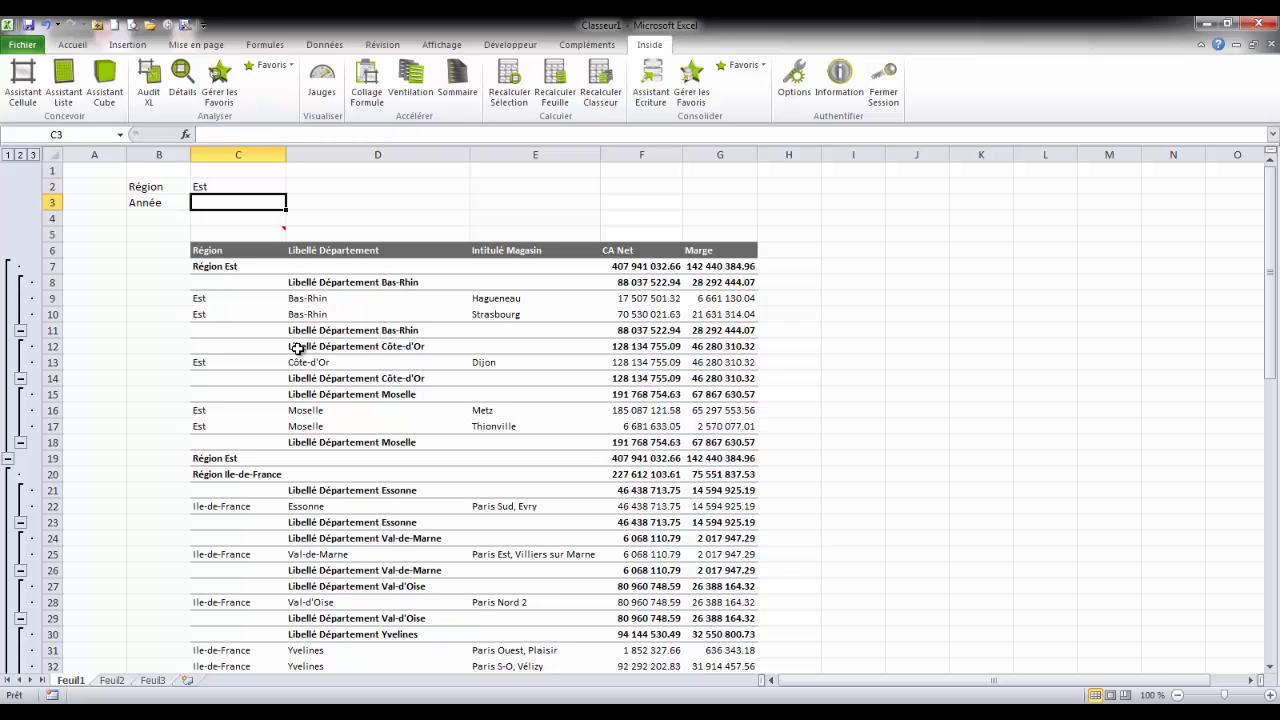
{"action": "type", "text": "2012"}
{"action": "key", "text": "ctrl+Return"}
Step: Reopen the list definition from C5 and add a Région filter that refers to cell C2
{"action": "double_click", "coordinate": [270, 235]}
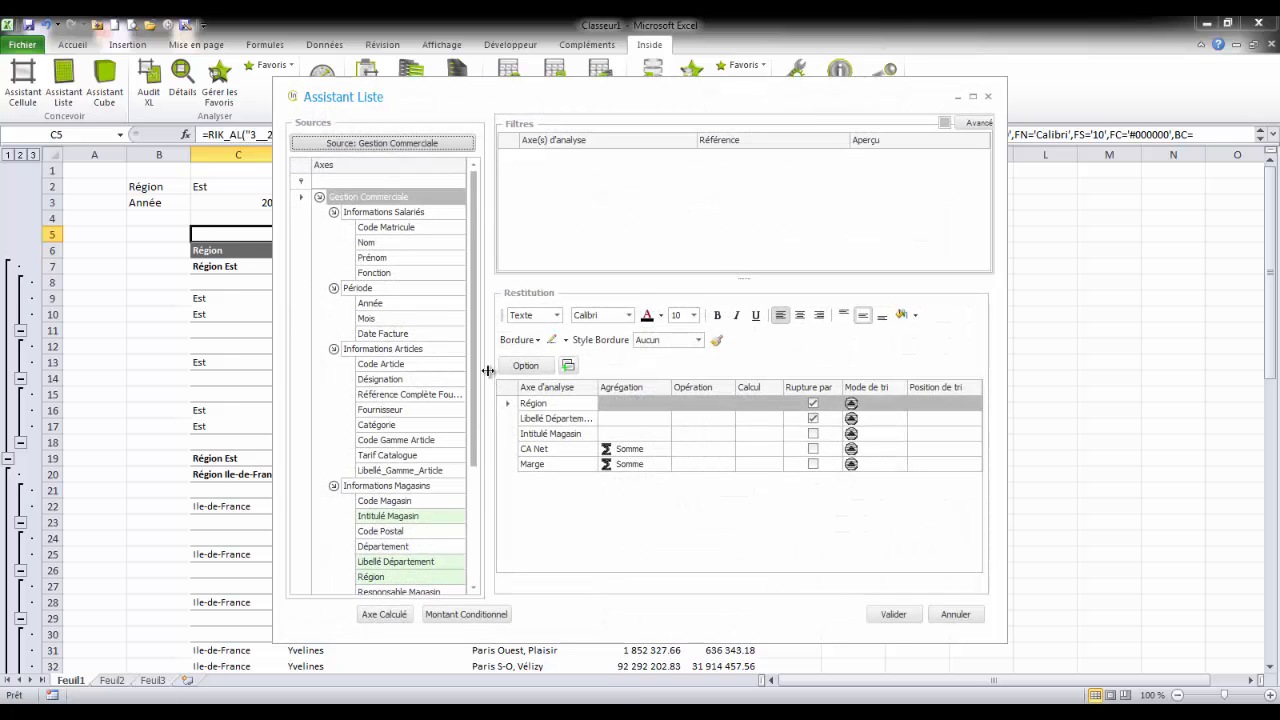
{"action": "left_click_drag", "start_coordinate": [477, 466], "coordinate": [600, 258]}
{"action": "left_click", "coordinate": [232, 187]}
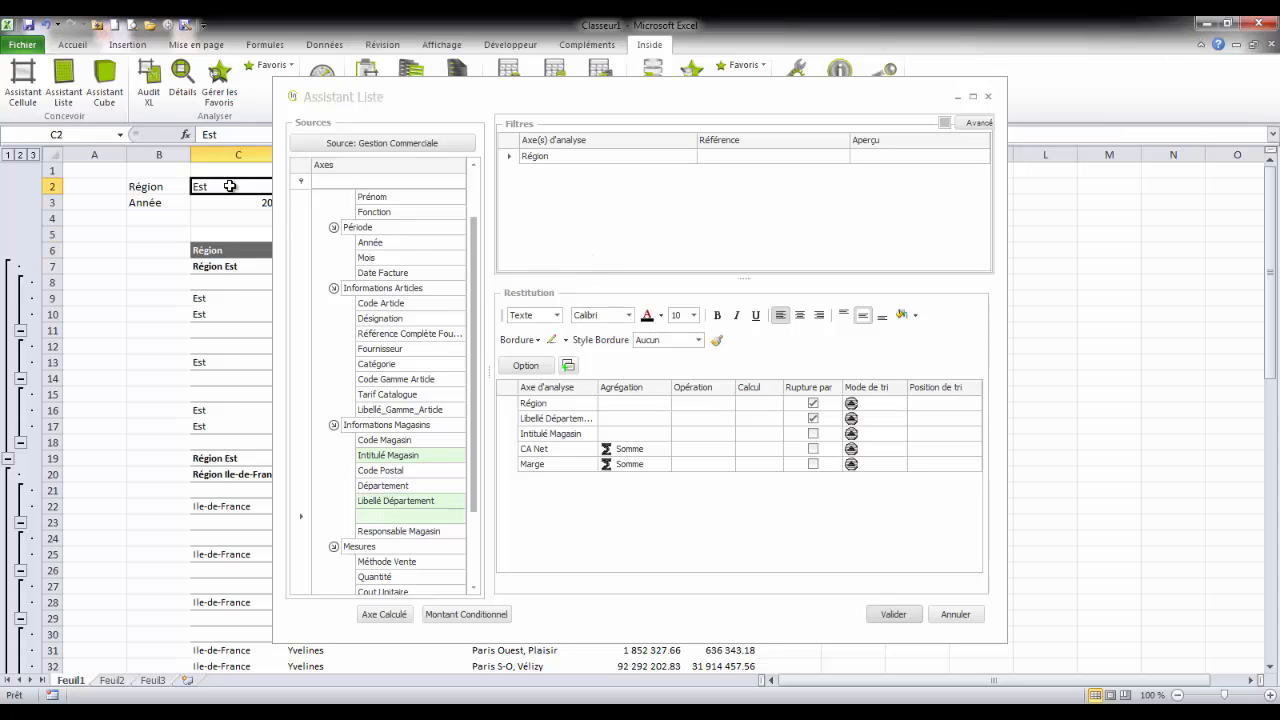
Step: Add an Année filter that refers to cell C3 and apply the changes to the list
{"action": "mouse_move", "coordinate": [475, 469]}
{"action": "left_mouse_down"}
{"action": "mouse_move", "coordinate": [476, 502]}
{"action": "mouse_move", "coordinate": [473, 492]}
{"action": "left_mouse_up"}
{"action": "left_click_drag", "start_coordinate": [416, 218], "coordinate": [594, 222]}
{"action": "left_click", "coordinate": [215, 203]}
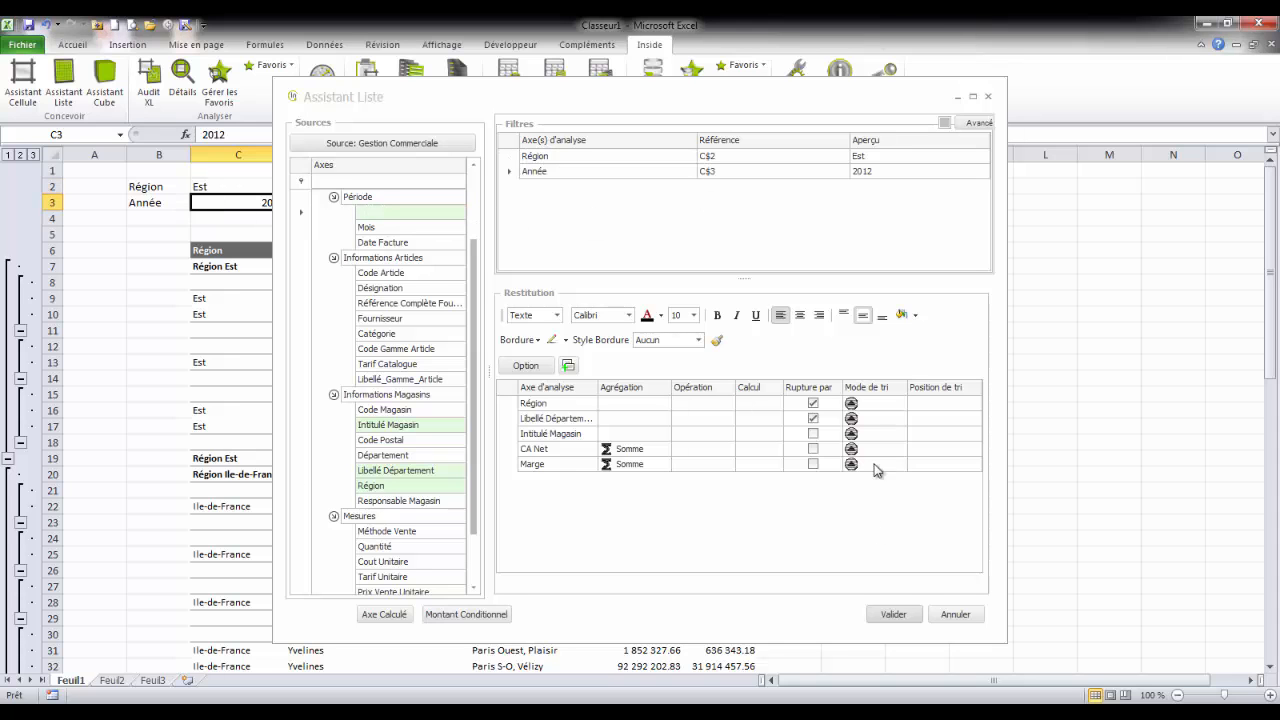
{"action": "left_click", "coordinate": [893, 616]}
Step: Set the Région filter in cell C2 to Ouest from its list of values
{"action": "double_click", "coordinate": [222, 186]}
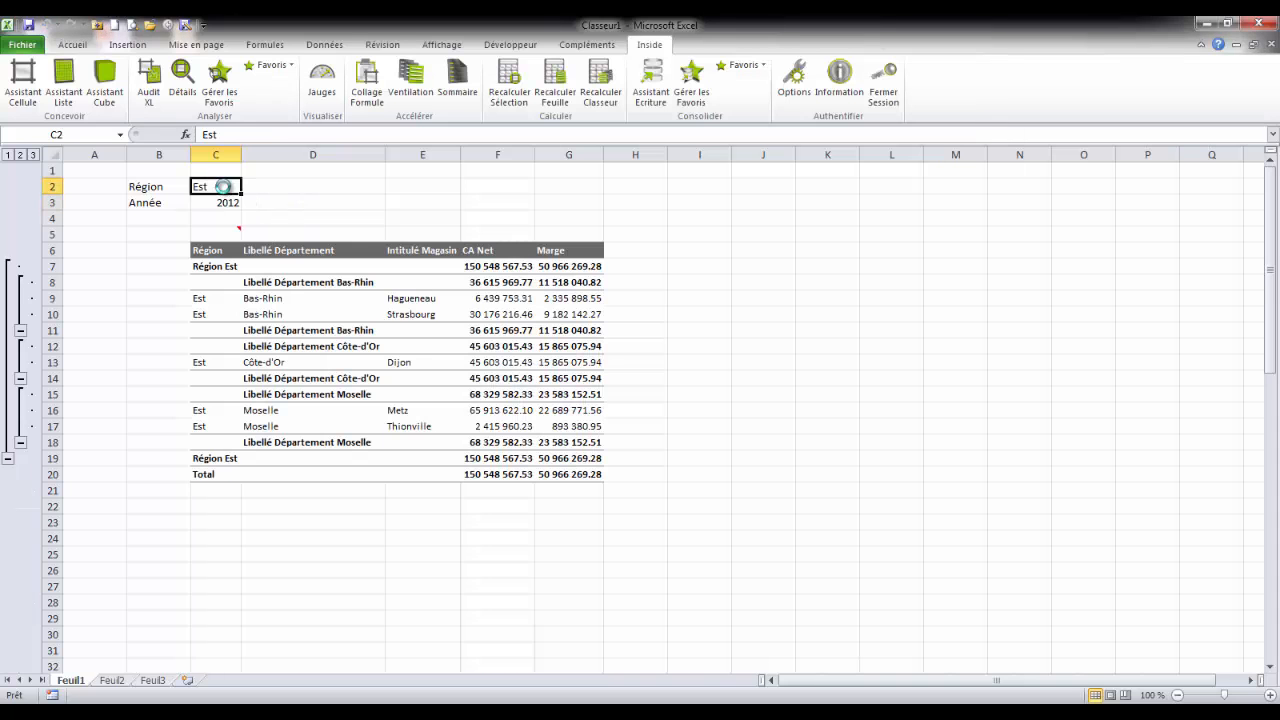
{"action": "left_click", "coordinate": [450, 296]}
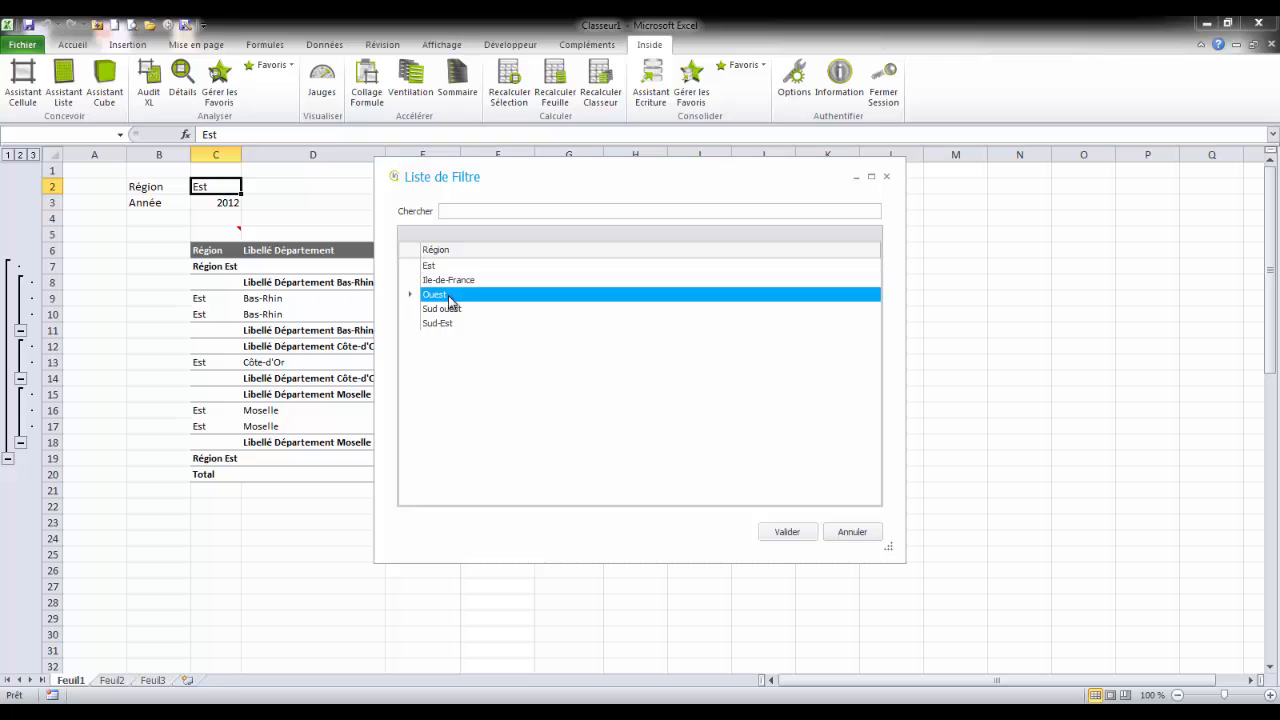
{"action": "left_click", "coordinate": [790, 532]}
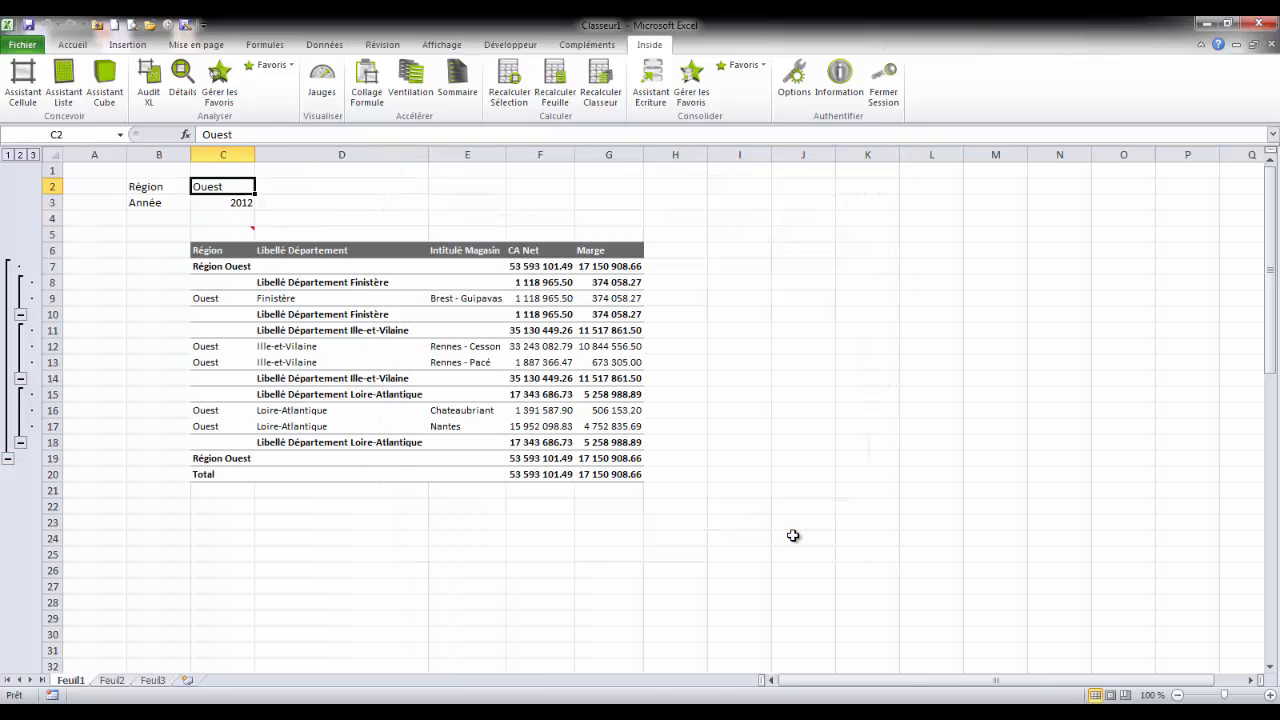
Step: Set the Région filter in cell C2 to the range of regions from Est to Sud ouest
{"action": "double_click", "coordinate": [229, 187]}
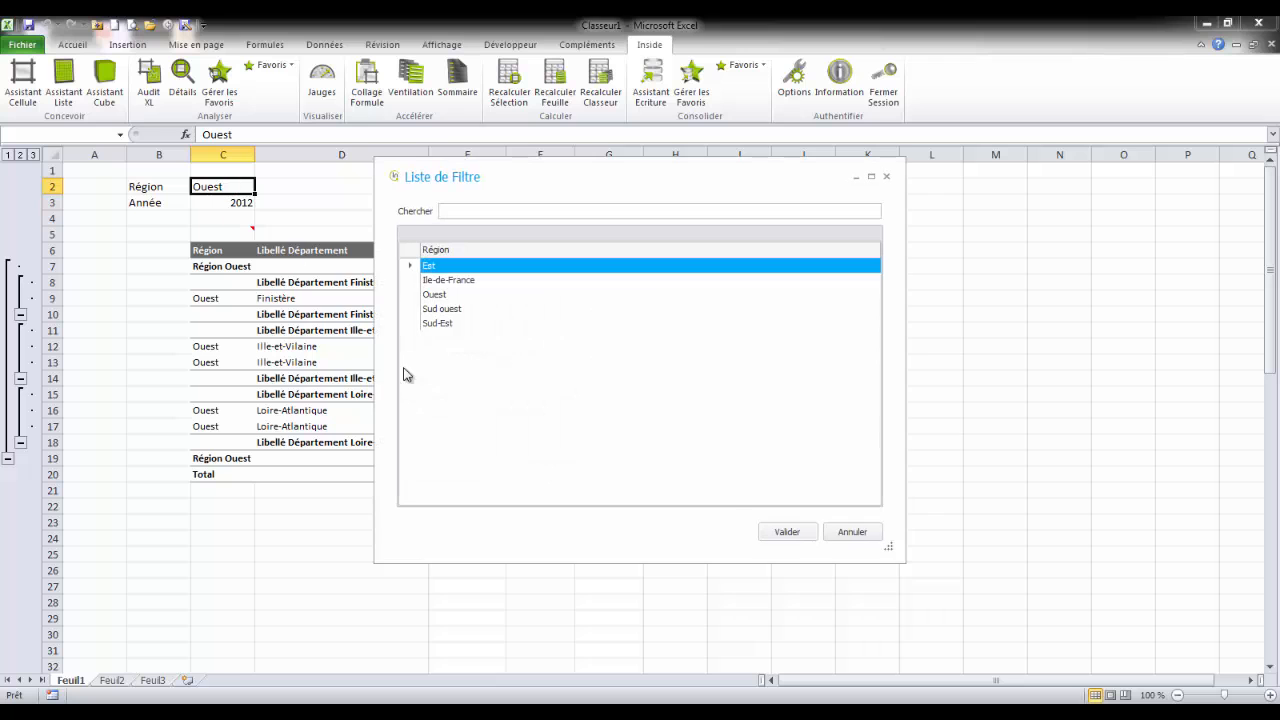
{"action": "left_click", "coordinate": [440, 310], "text": "shift"}
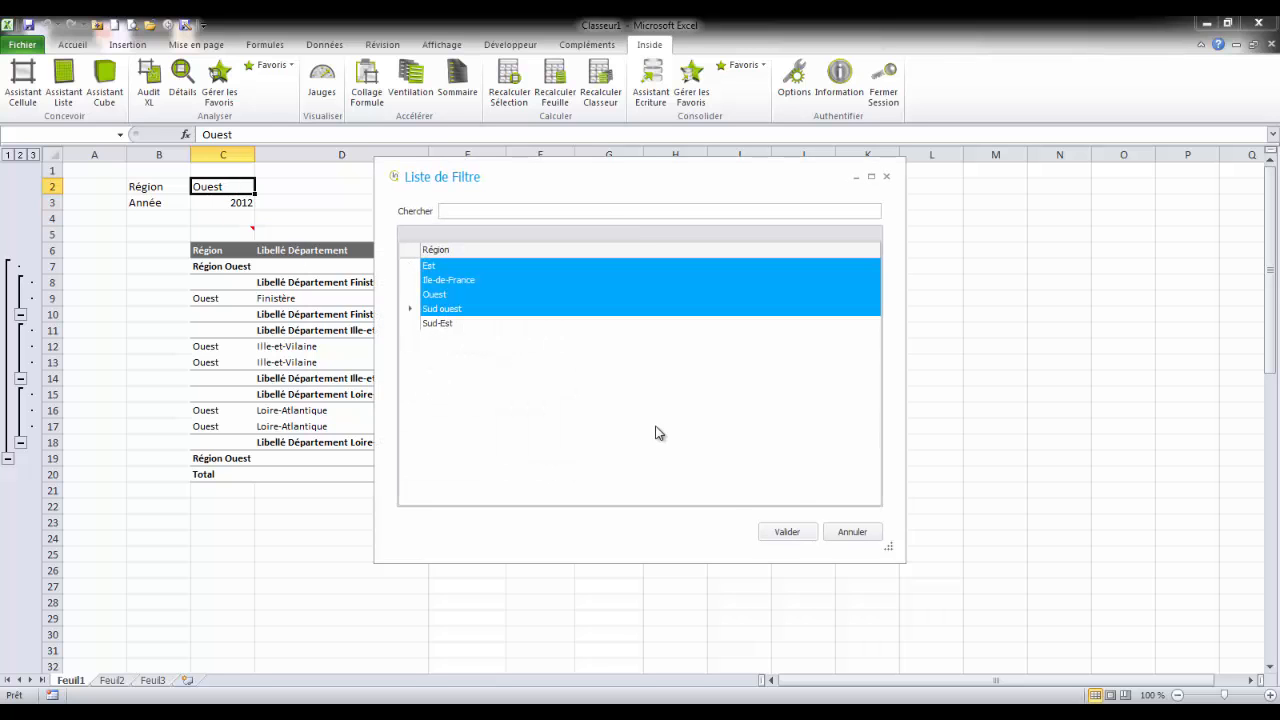
{"action": "left_click", "coordinate": [800, 528]}
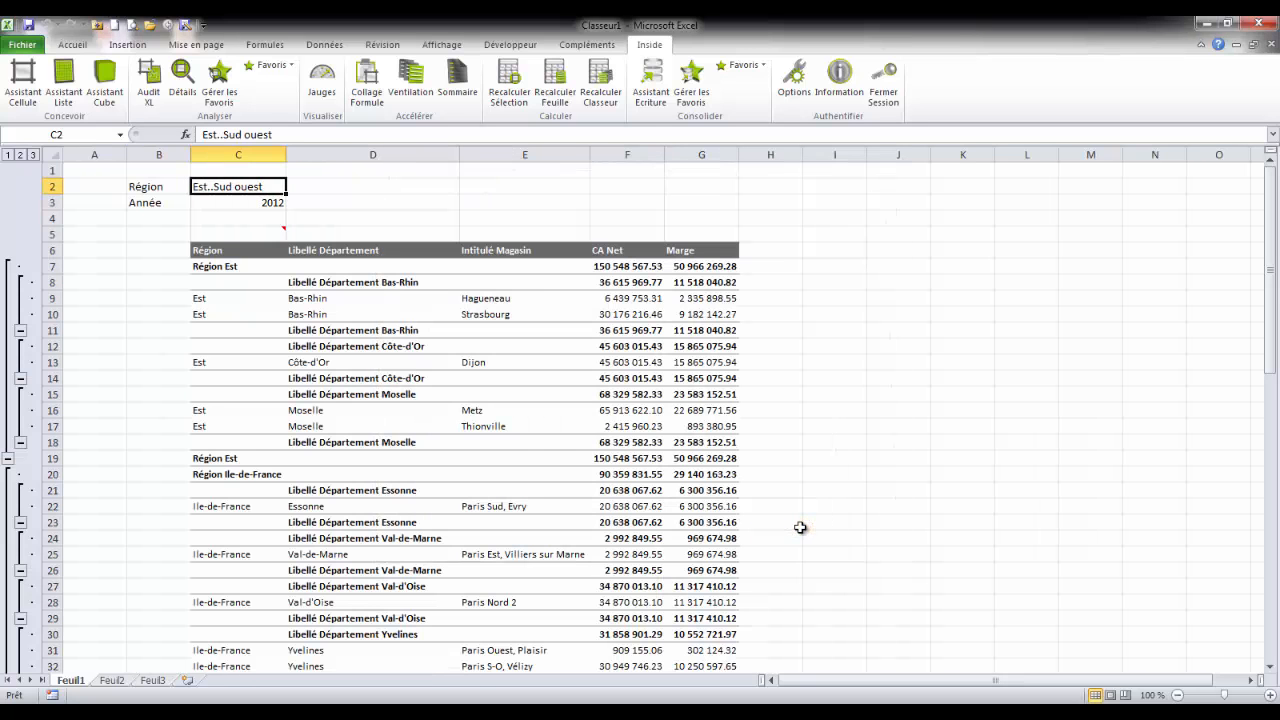
Step: Split the report into one sheet per region with Ventilation and view the Ouest and Ile-de-France sheets
{"action": "left_click", "coordinate": [407, 85]}
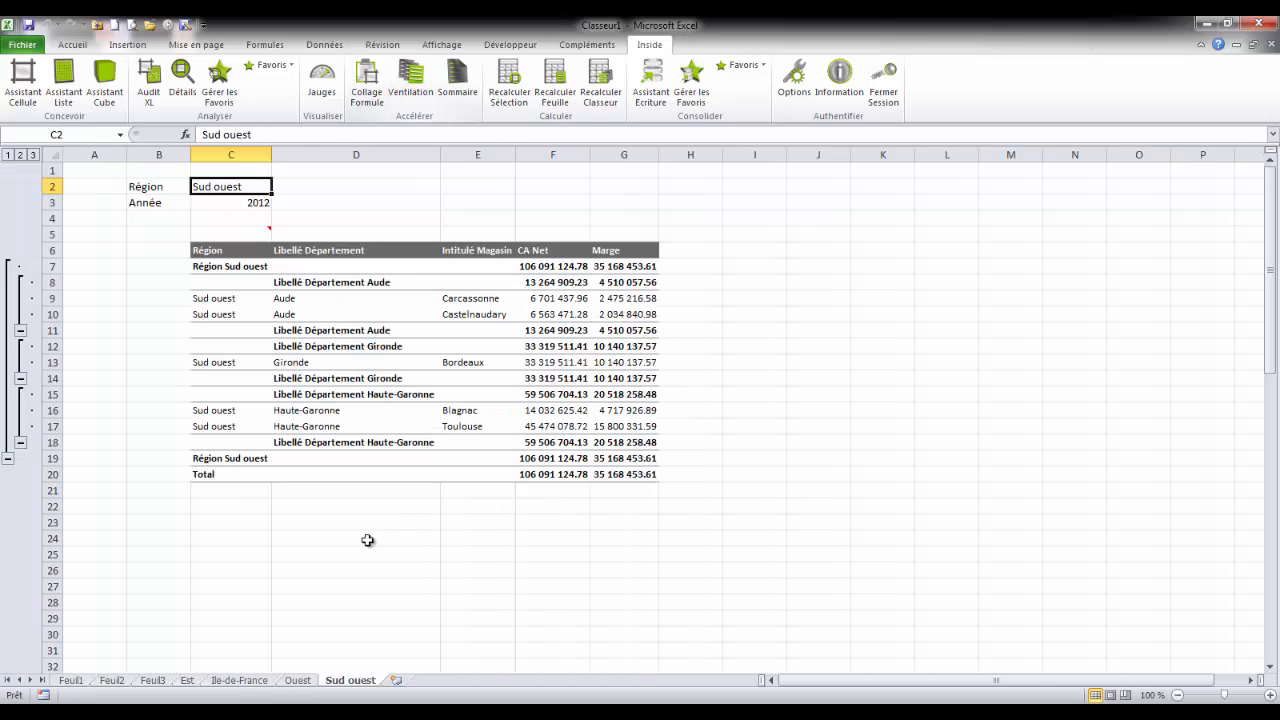
{"action": "left_click", "coordinate": [305, 681]}
{"action": "left_click", "coordinate": [255, 681]}
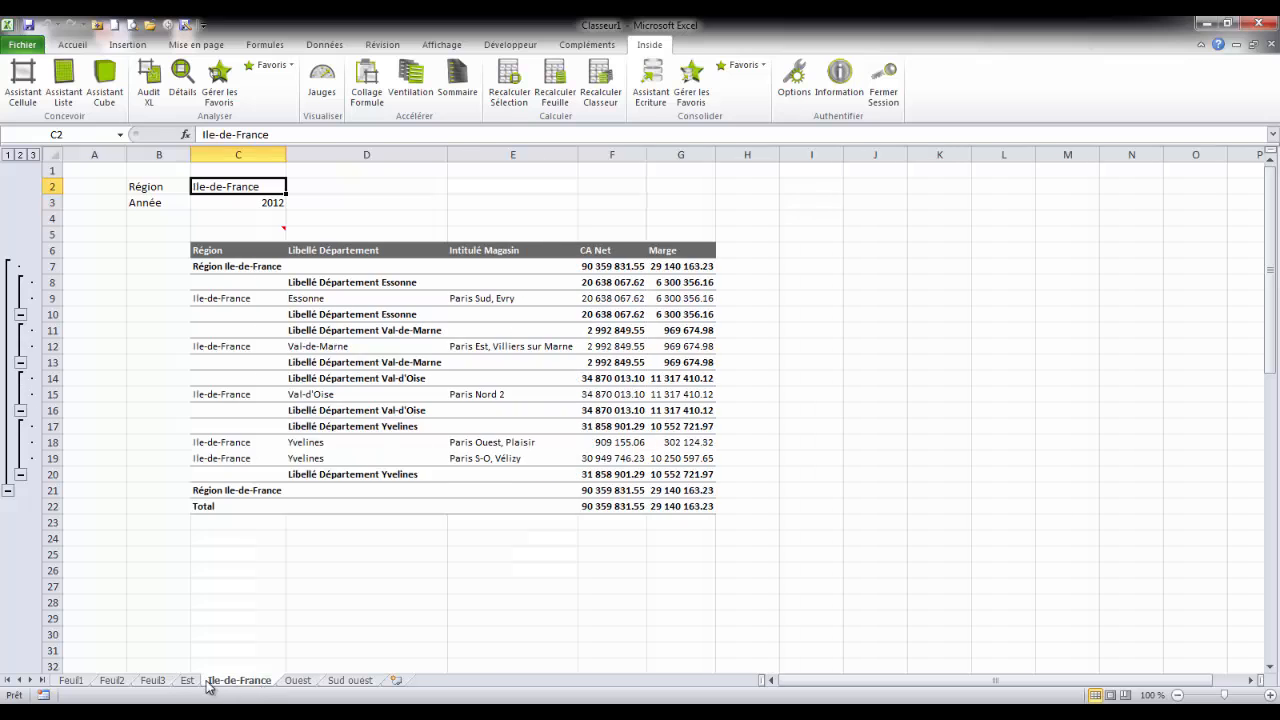
Step: View the Est region sheet and return to the Feuil1 sheet
{"action": "left_click", "coordinate": [190, 681]}
{"action": "left_click", "coordinate": [66, 682]}
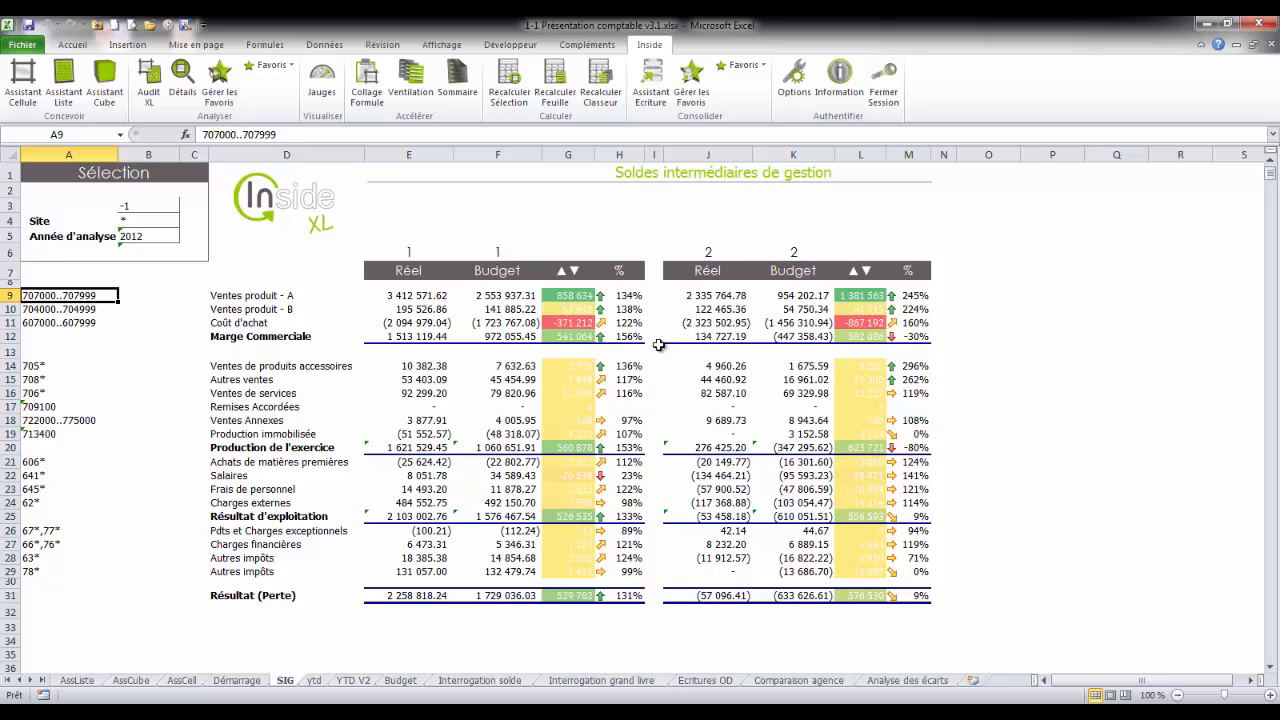
Step: Check the Marge Commerciale formulas on the SIG sheet, and expand the grouped rows 6 to 8 on the YTD V2 sheet
{"action": "left_click", "coordinate": [405, 337]}
{"action": "left_click", "coordinate": [526, 337]}
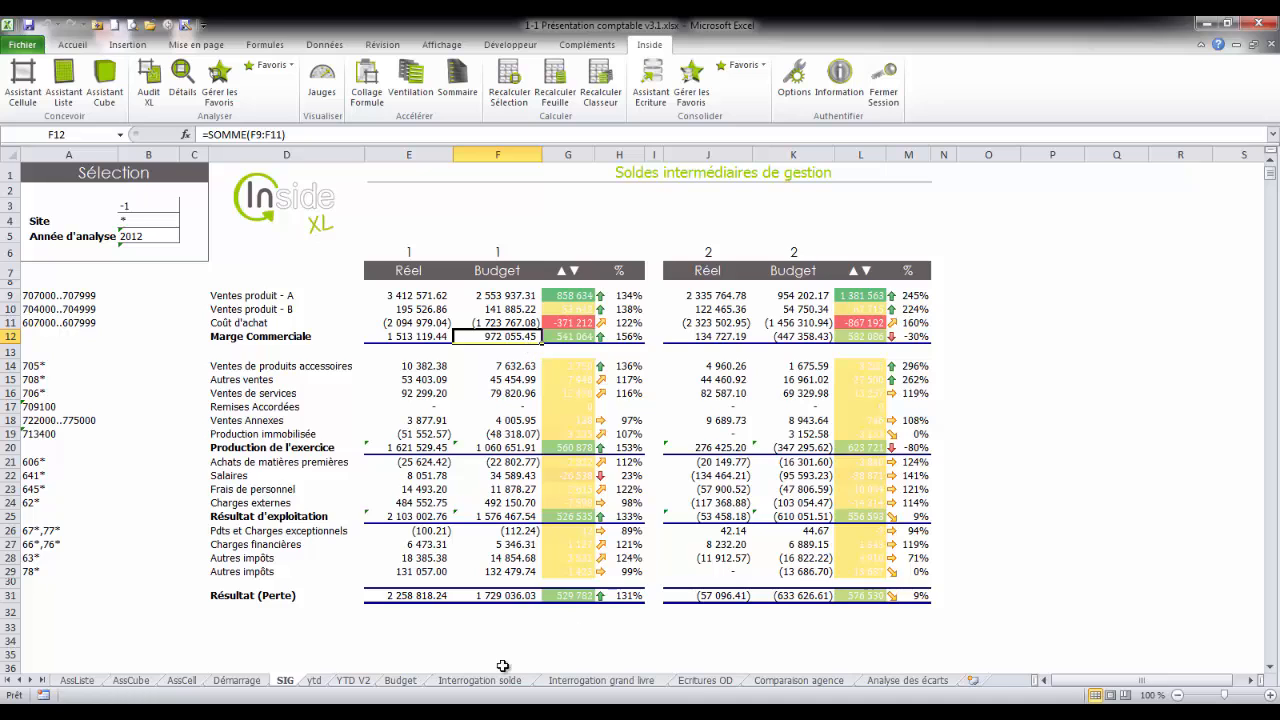
{"action": "left_click", "coordinate": [353, 680]}
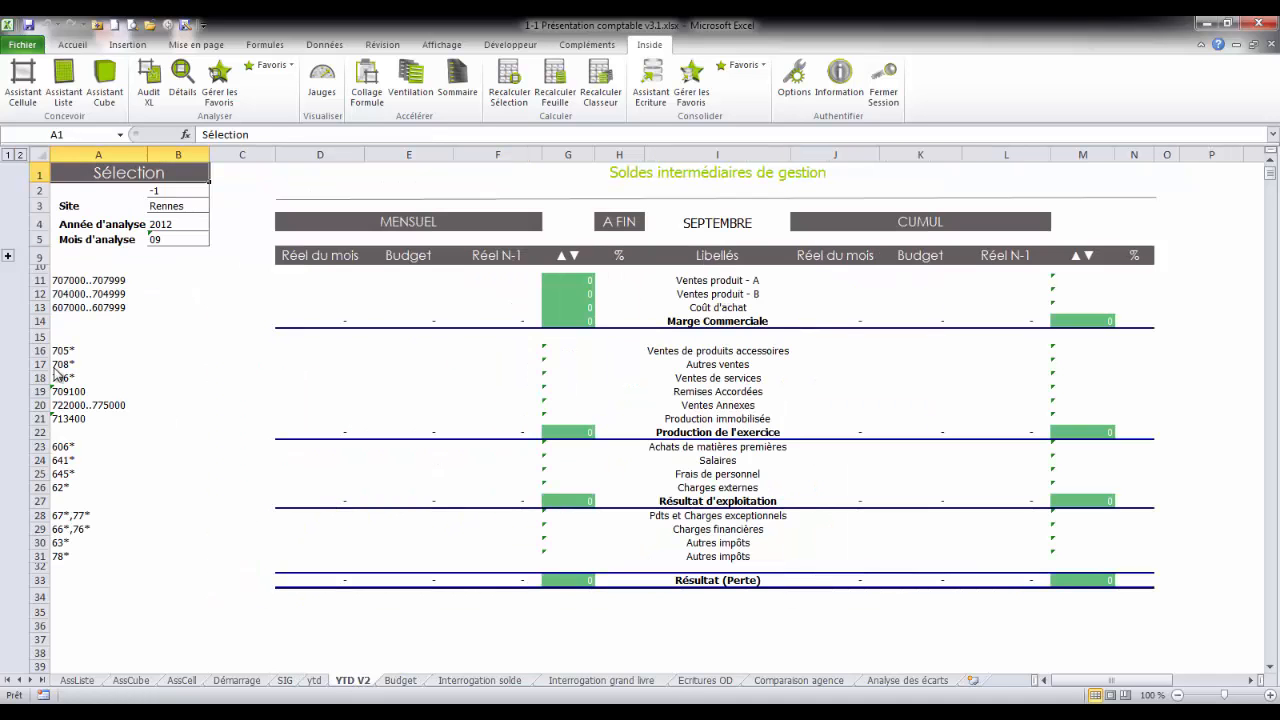
{"action": "left_click", "coordinate": [8, 258]}
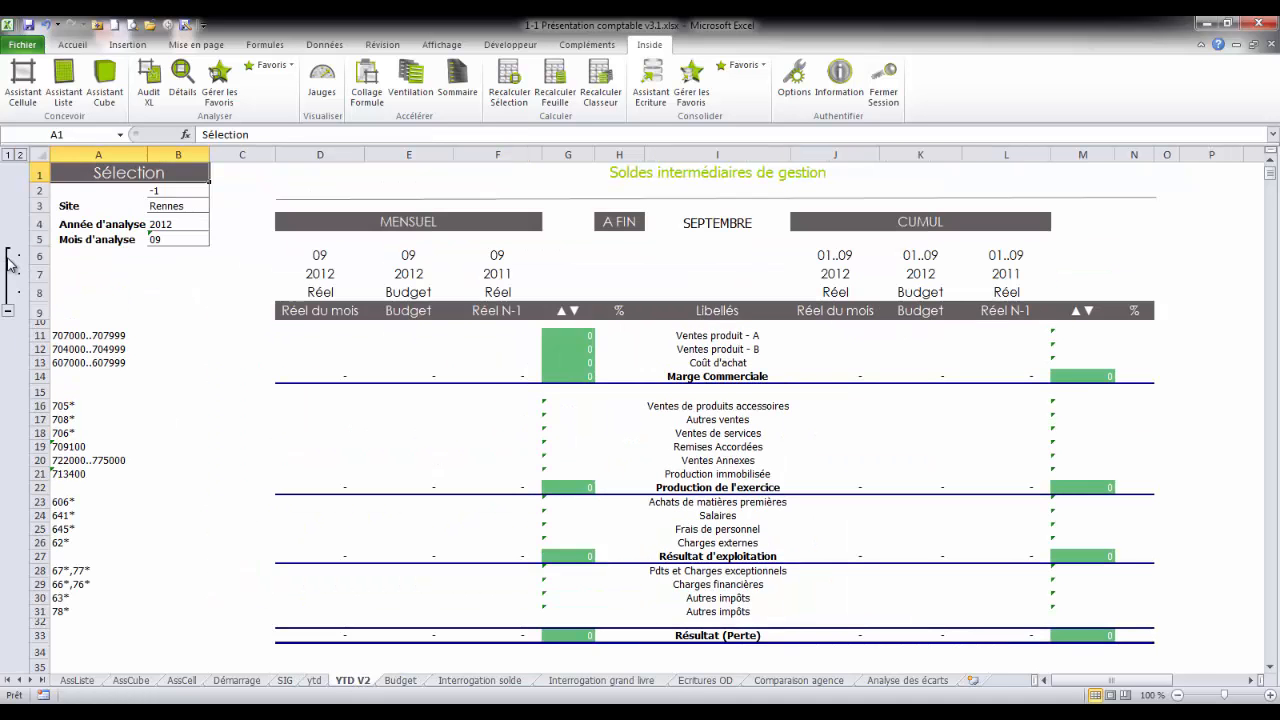
Step: Start the Assistant Cellule for cell D11 with the Comptabilité model as its source, keeping the selection cells and column D uncovered
{"action": "left_click", "coordinate": [310, 336]}
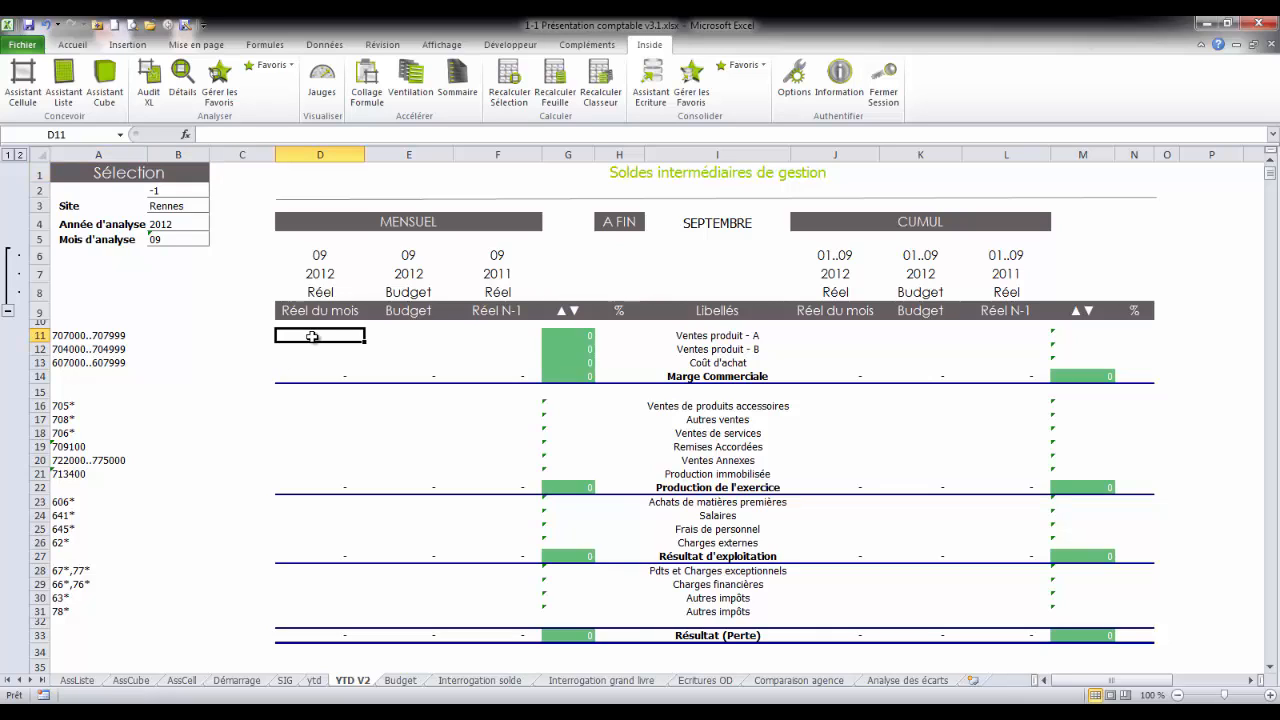
{"action": "left_click", "coordinate": [38, 95]}
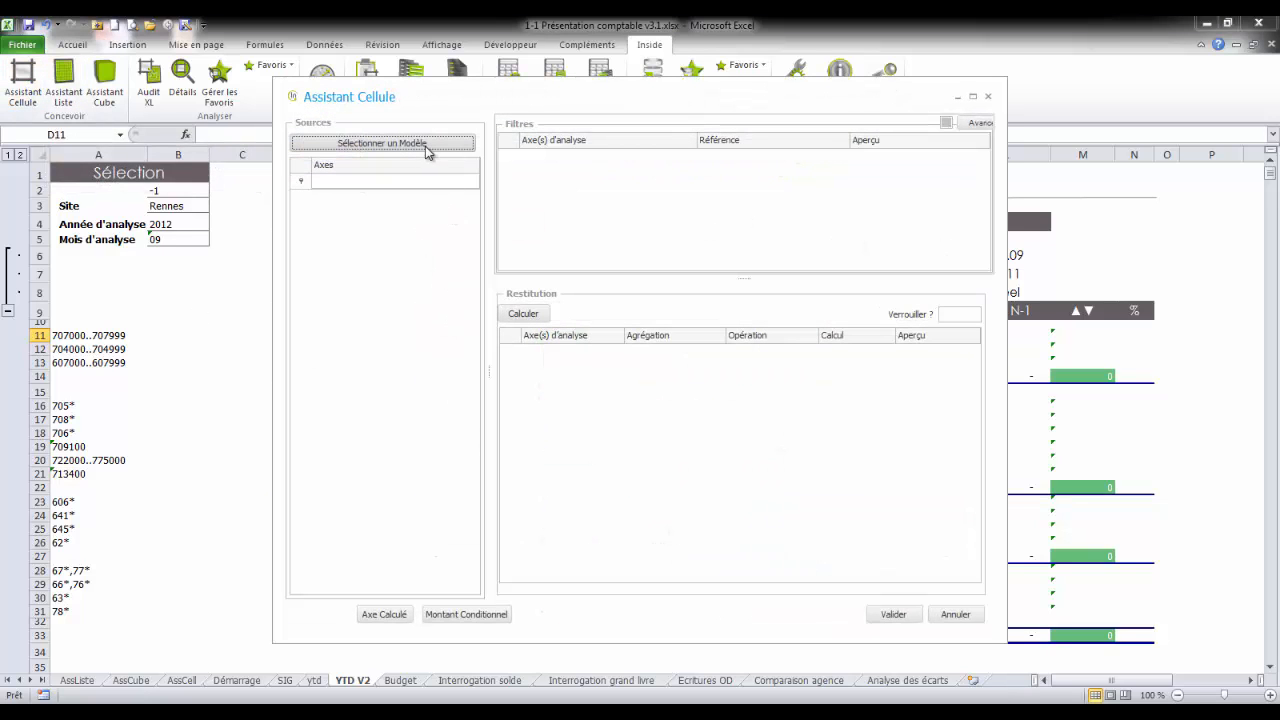
{"action": "left_click", "coordinate": [425, 146]}
{"action": "left_click", "coordinate": [463, 254]}
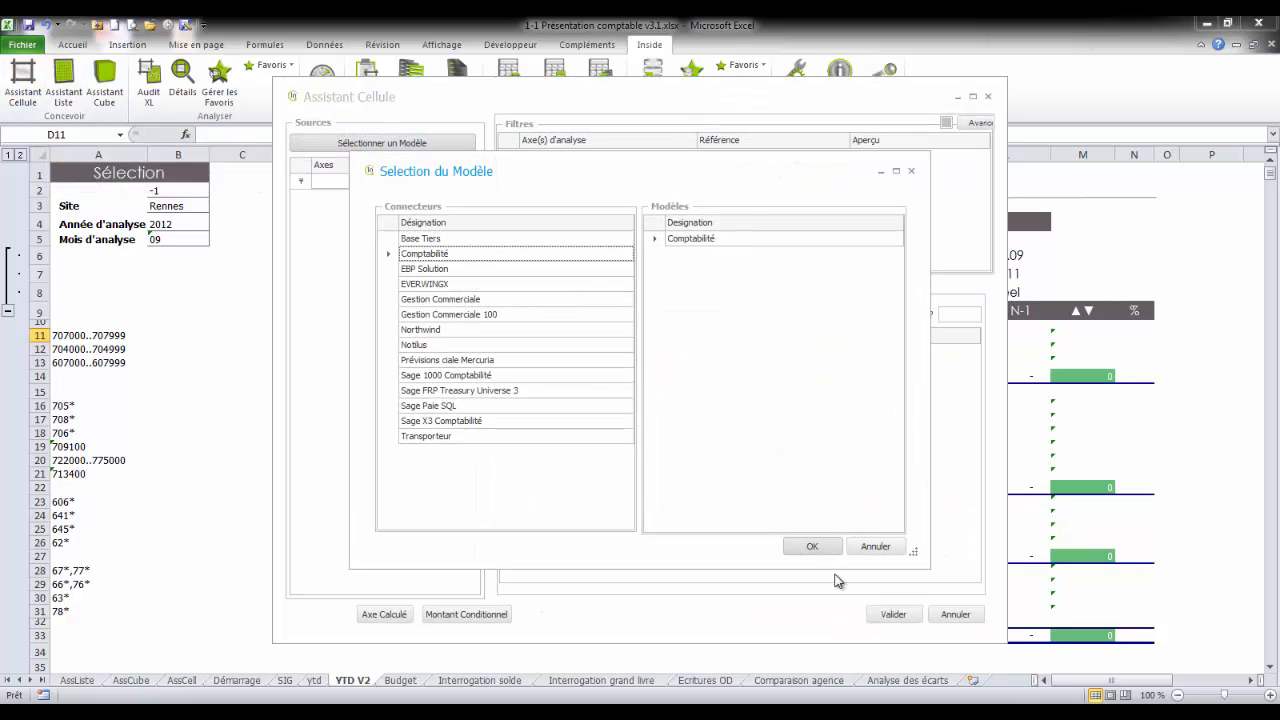
{"action": "left_click", "coordinate": [825, 548]}
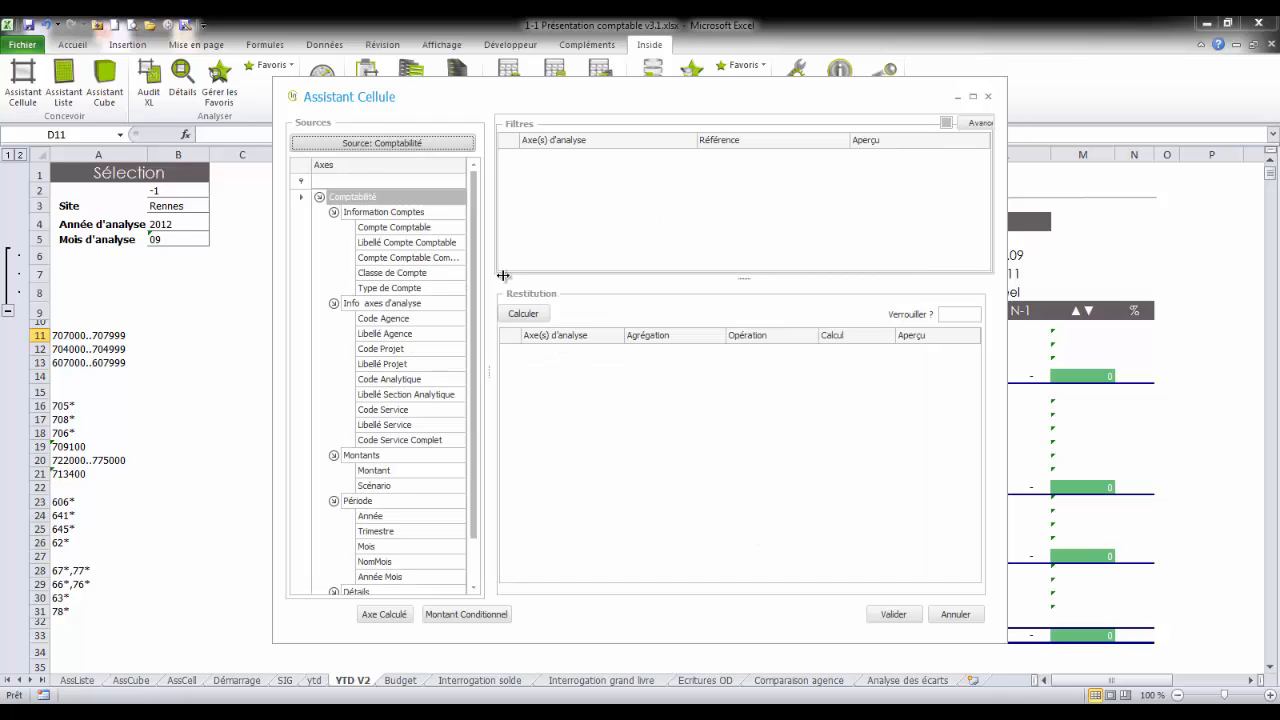
{"action": "left_click_drag", "start_coordinate": [455, 106], "coordinate": [618, 112]}
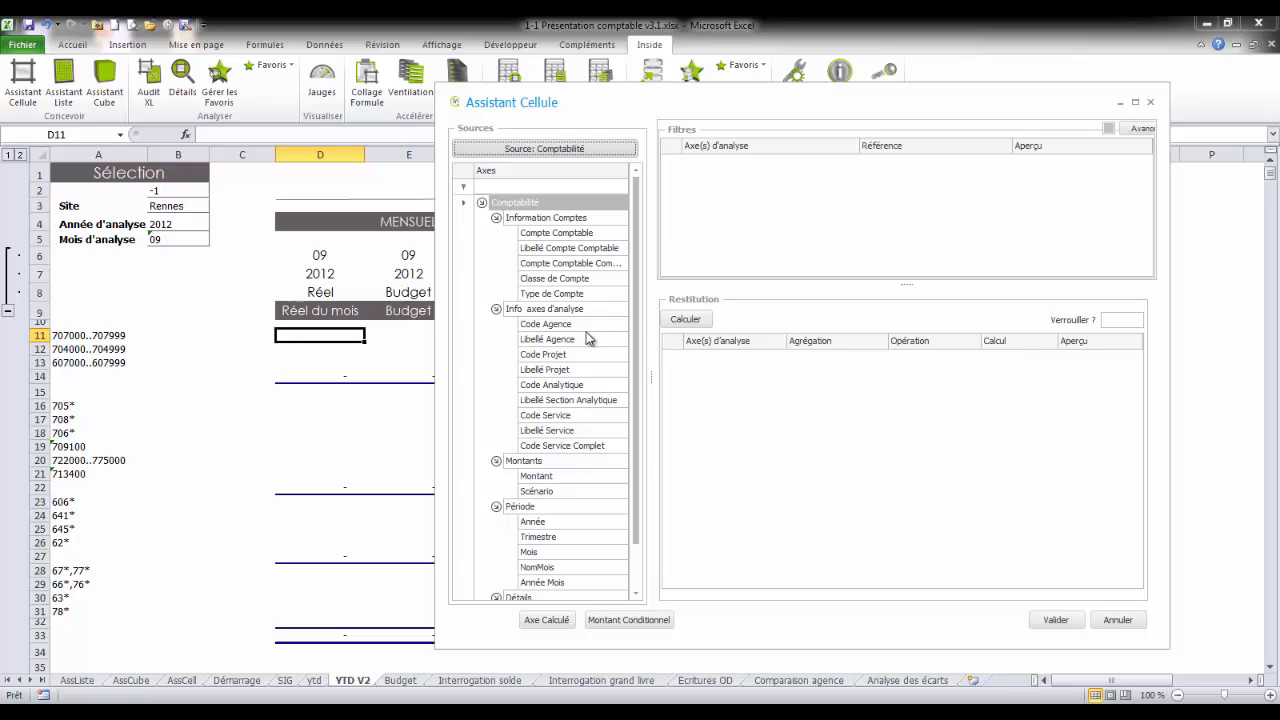
Step: Add filters for Libellé Agence referring to $B$3, Mois referring to D$6 and Année referring to D$7
{"action": "left_click_drag", "start_coordinate": [588, 339], "coordinate": [721, 212]}
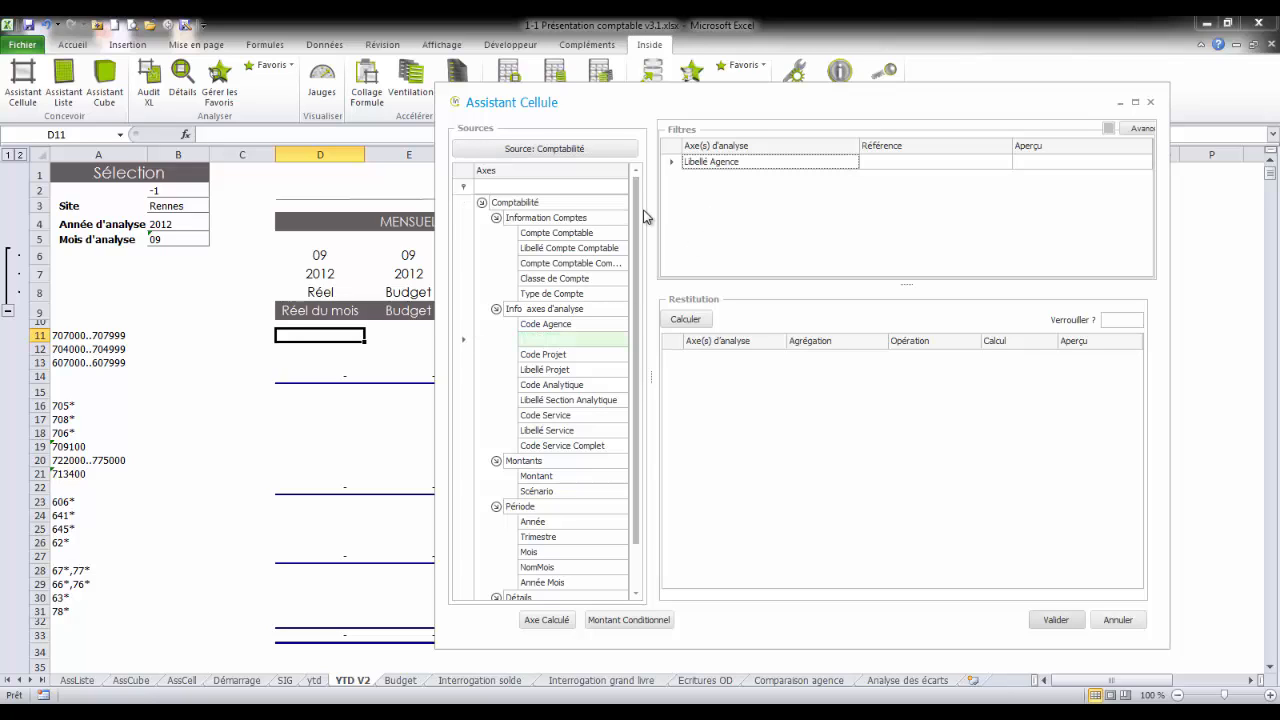
{"action": "left_click", "coordinate": [166, 206]}
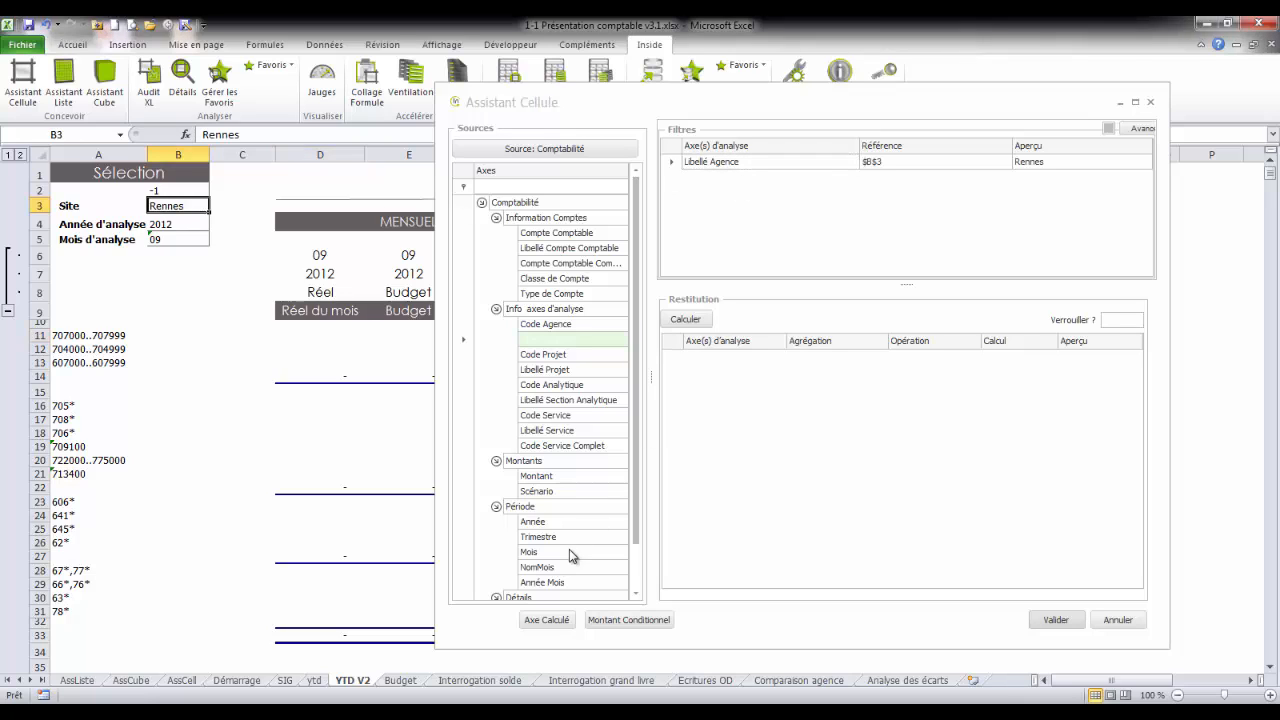
{"action": "left_click_drag", "start_coordinate": [569, 549], "coordinate": [656, 240]}
{"action": "left_click", "coordinate": [300, 258]}
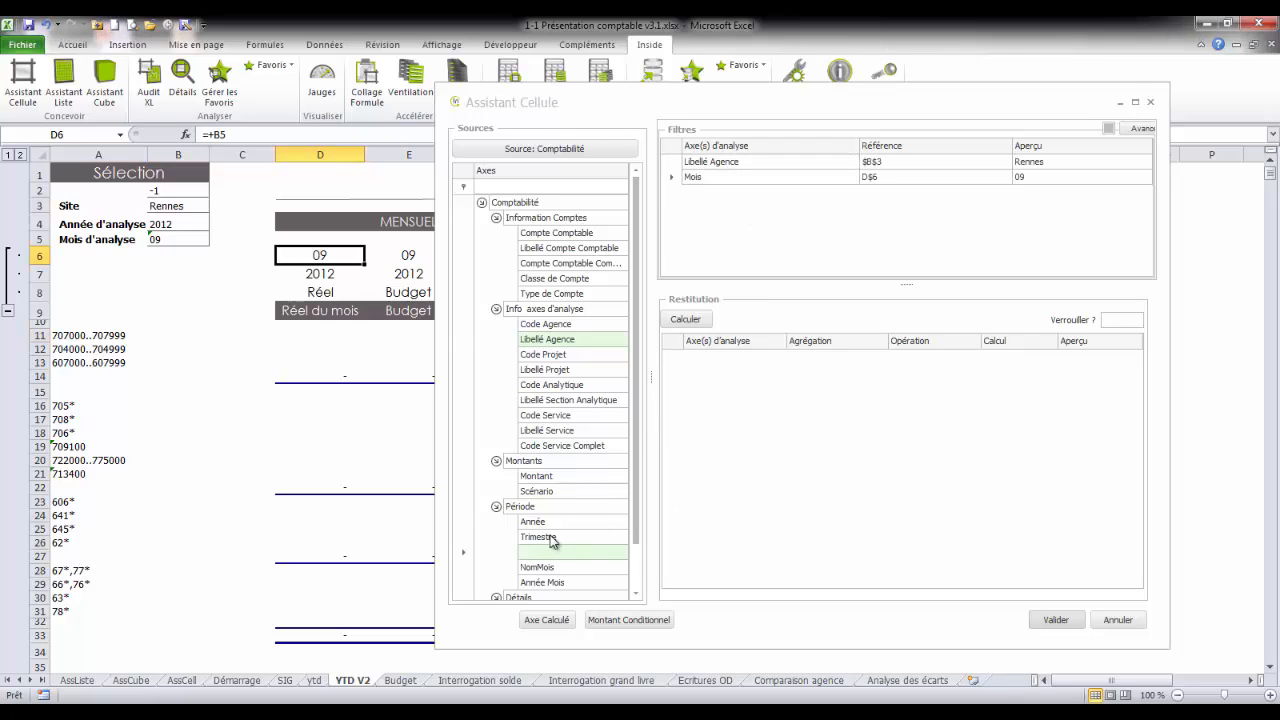
{"action": "left_click_drag", "start_coordinate": [549, 525], "coordinate": [690, 215]}
{"action": "left_click", "coordinate": [320, 273]}
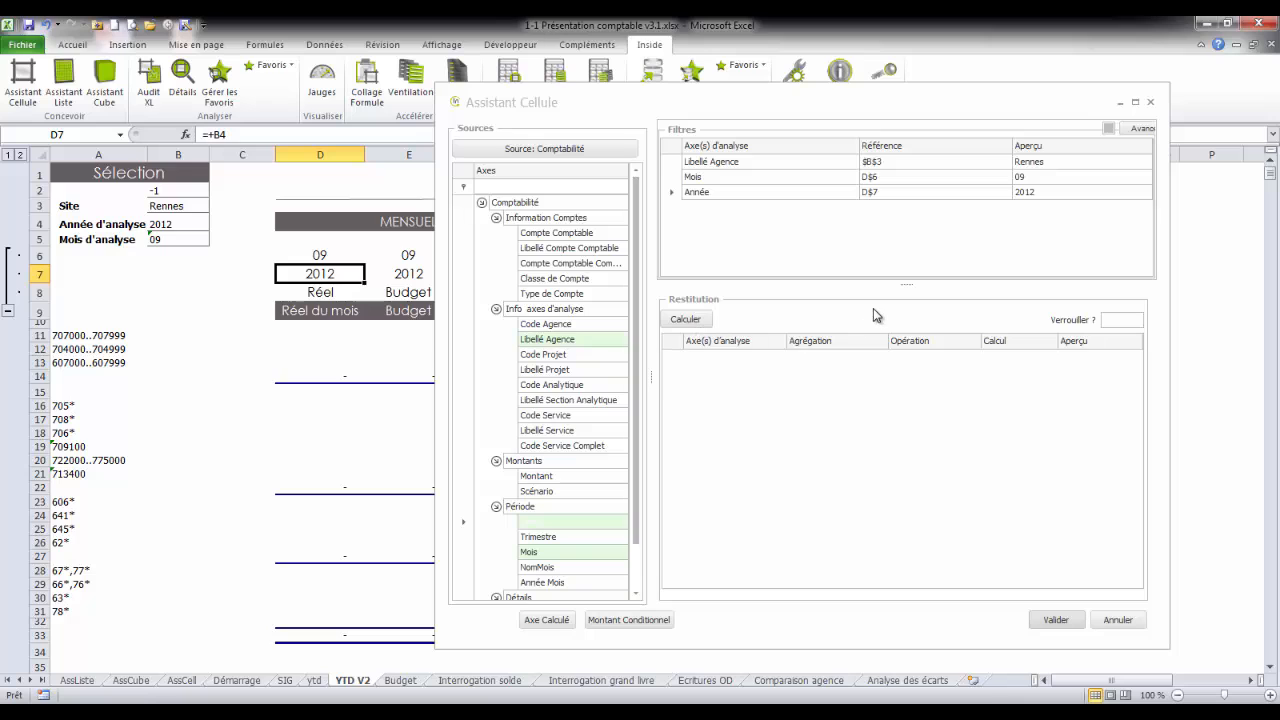
Step: Add filters for Scénario referring to D$8 and Compte Comptable referring to $A11
{"action": "left_click_drag", "start_coordinate": [537, 493], "coordinate": [720, 230]}
{"action": "left_click", "coordinate": [324, 292]}
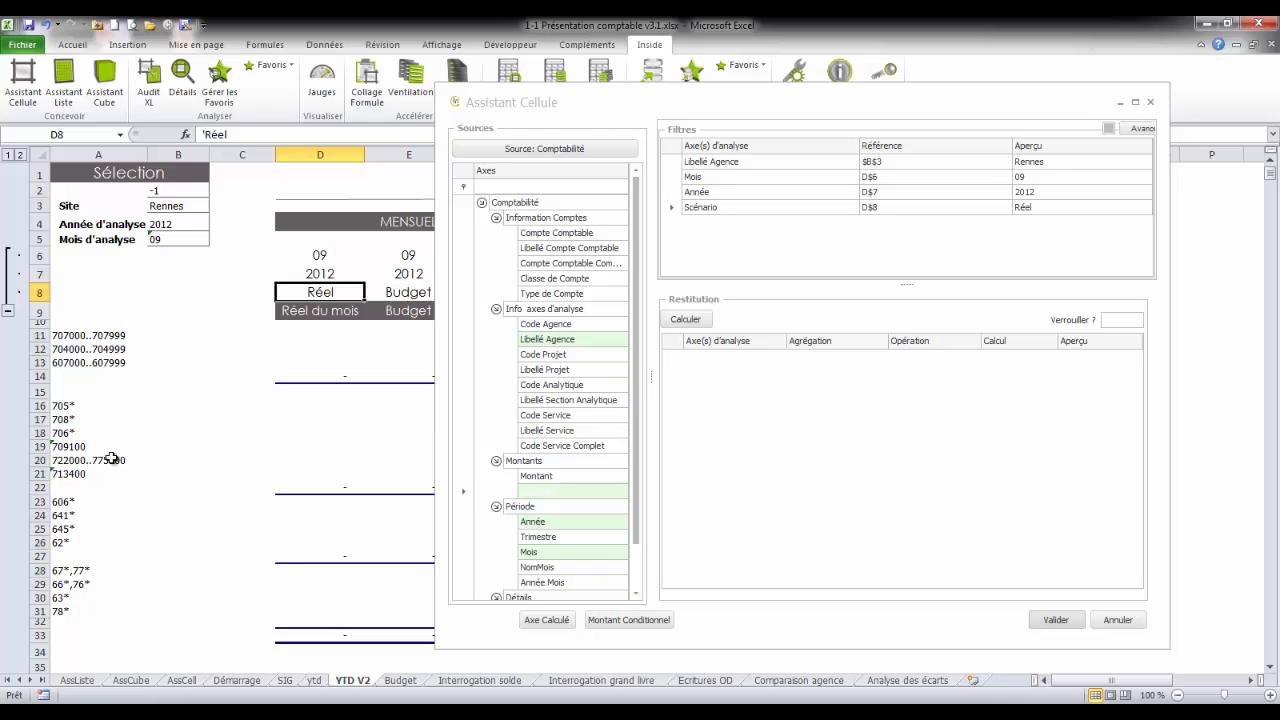
{"action": "left_click_drag", "start_coordinate": [578, 240], "coordinate": [714, 250]}
{"action": "left_click", "coordinate": [86, 336]}
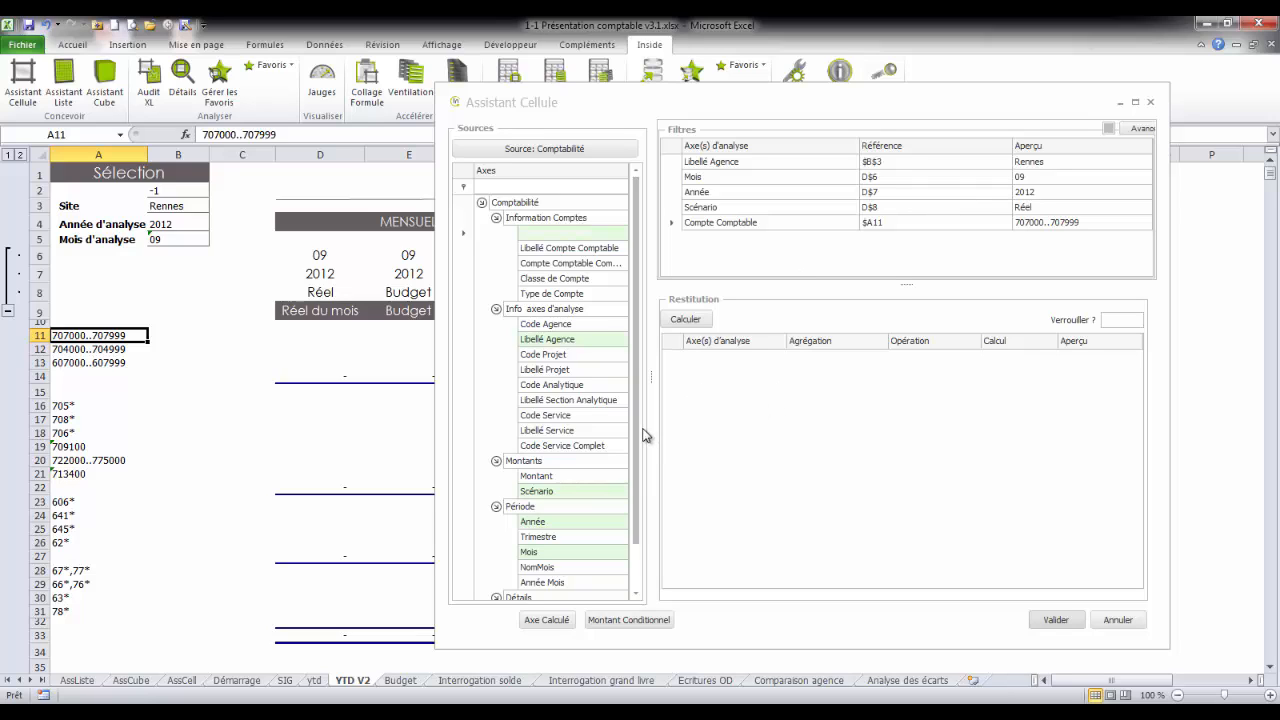
Step: Return the sum of Montant divided by the value in $B$2 and validate the cell formula
{"action": "left_click_drag", "start_coordinate": [553, 478], "coordinate": [758, 430]}
{"action": "left_click", "coordinate": [933, 362]}
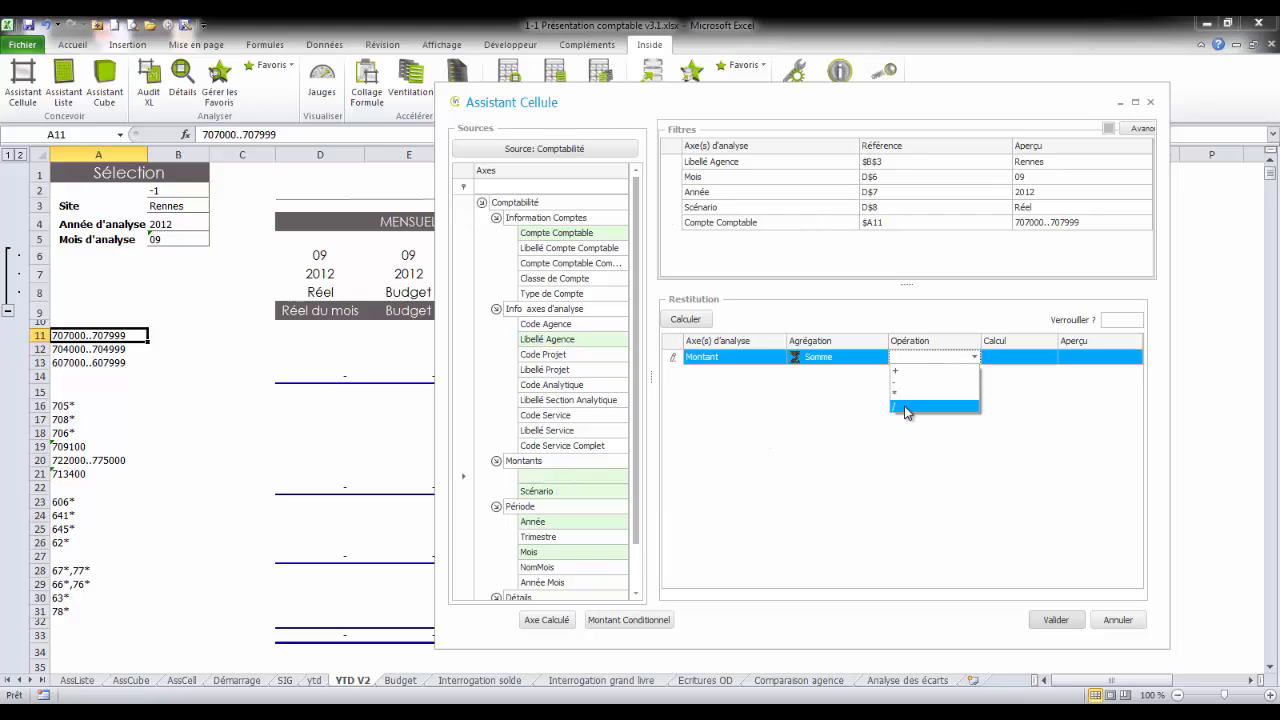
{"action": "left_click", "coordinate": [905, 408]}
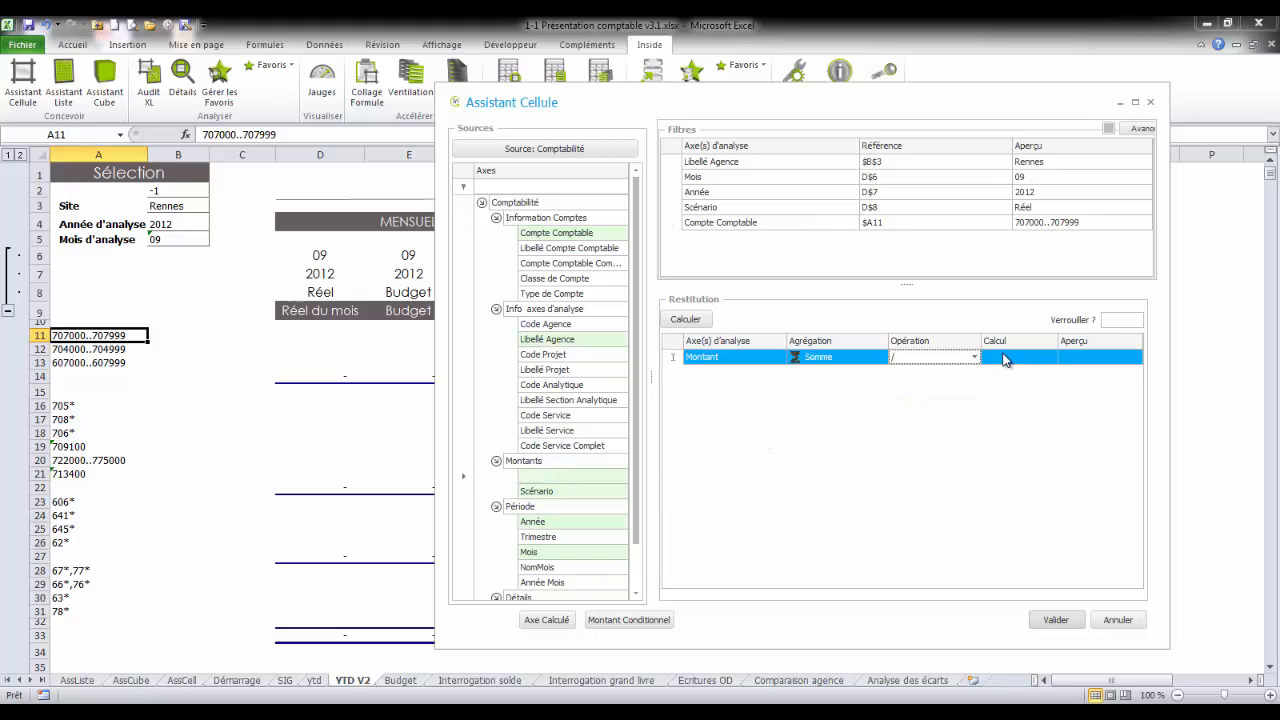
{"action": "left_click", "coordinate": [163, 187]}
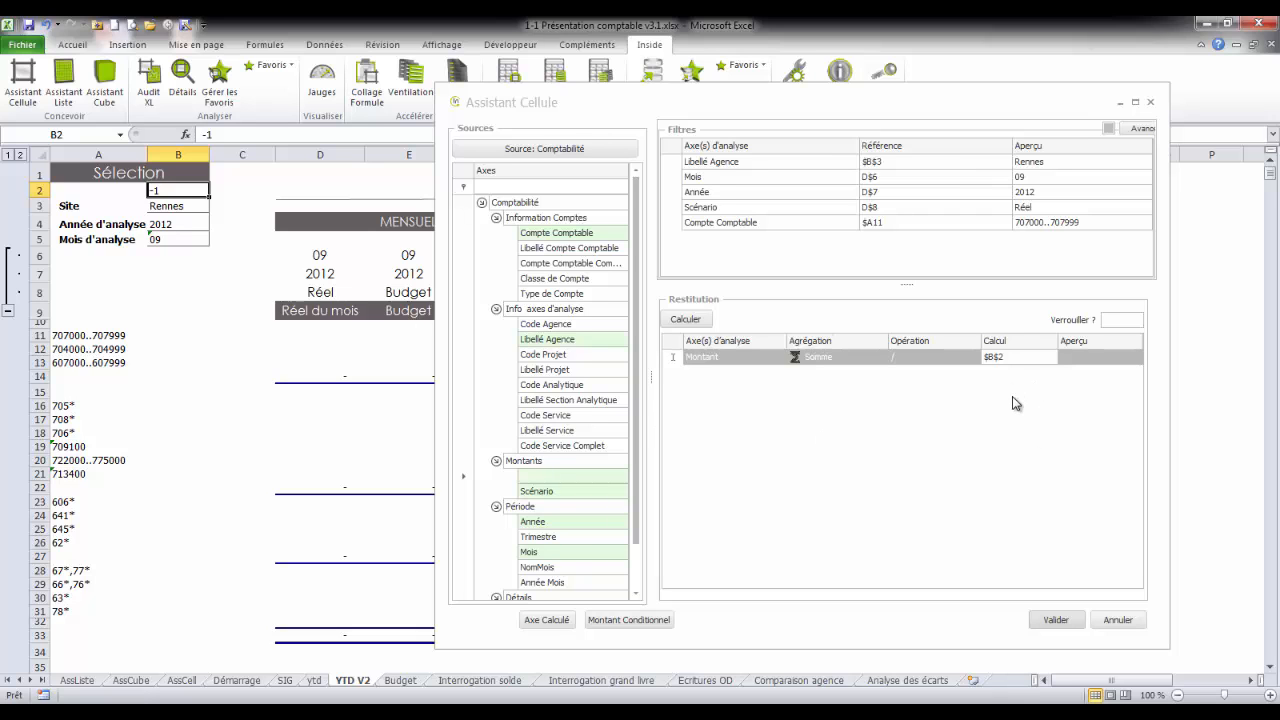
{"action": "left_click", "coordinate": [1058, 619]}
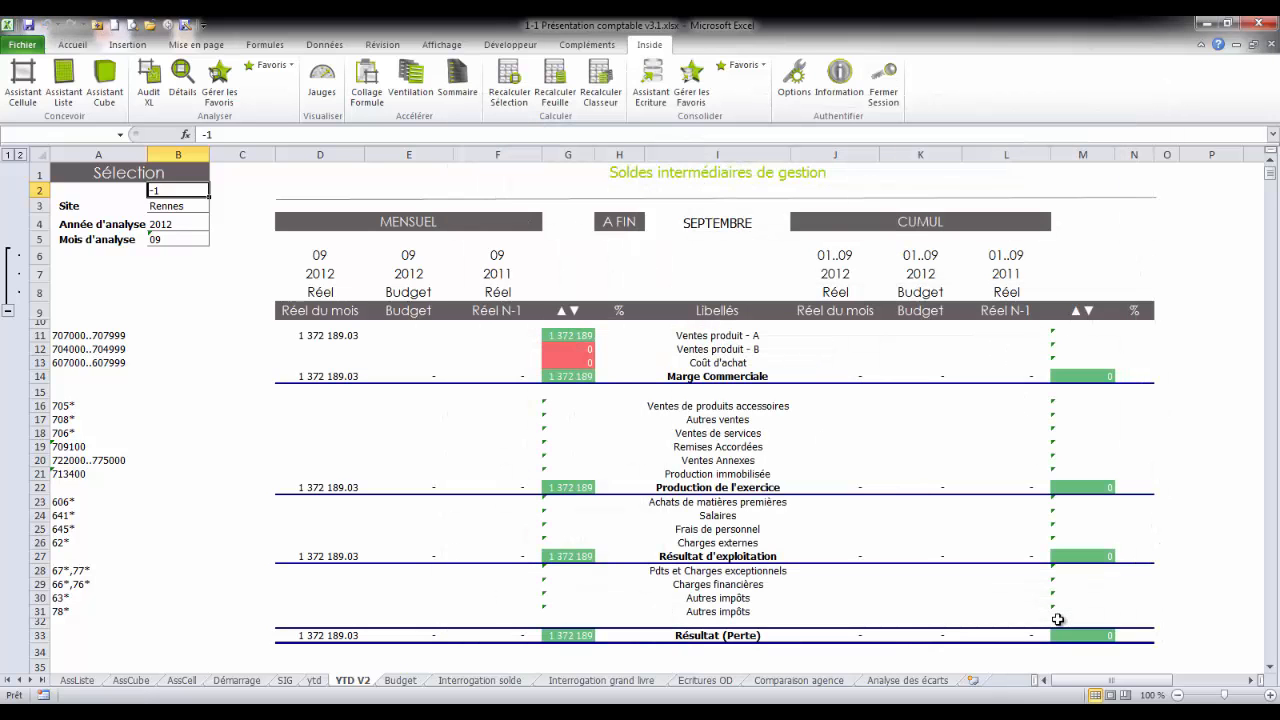
Step: Copy the formula of cell D11 and fill the range D11:L33 with it using Collage Formule
{"action": "left_click", "coordinate": [336, 336]}
{"action": "left_click", "coordinate": [332, 376]}
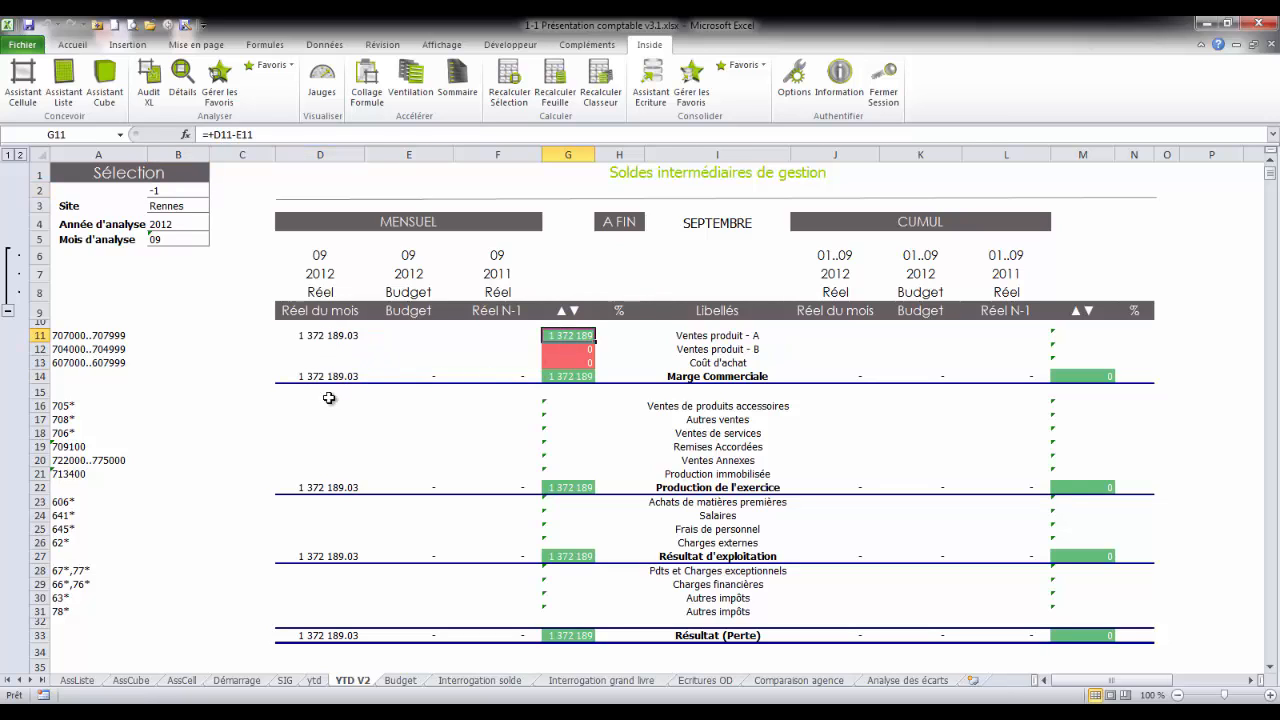
{"action": "left_click", "coordinate": [341, 336]}
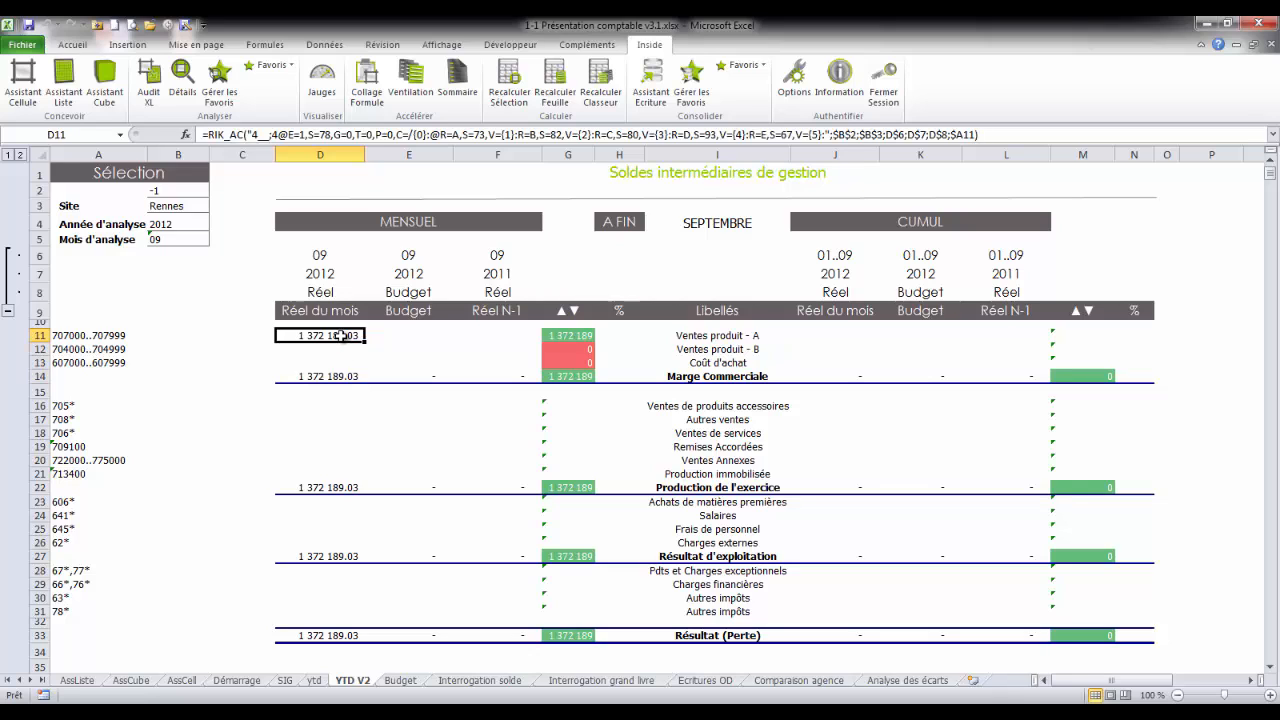
{"action": "right_click", "coordinate": [341, 336]}
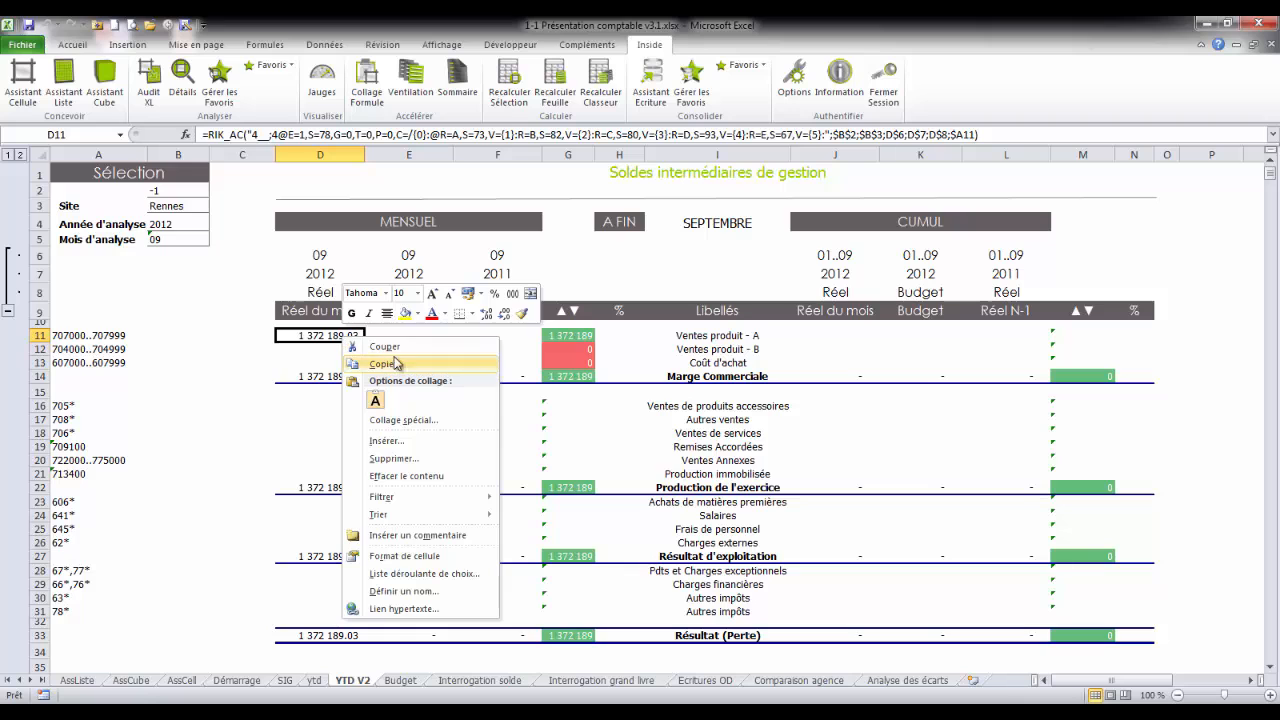
{"action": "left_click", "coordinate": [380, 363]}
{"action": "left_click_drag", "start_coordinate": [341, 341], "coordinate": [1027, 636]}
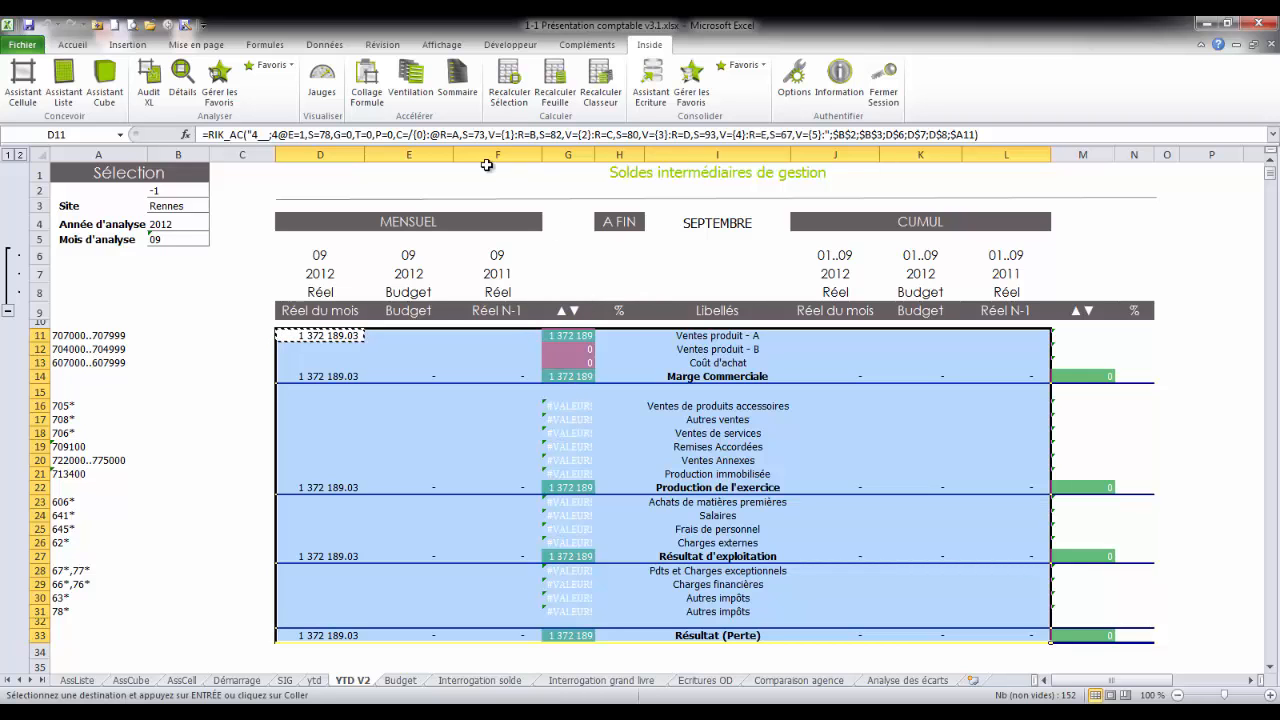
{"action": "left_click", "coordinate": [366, 88]}
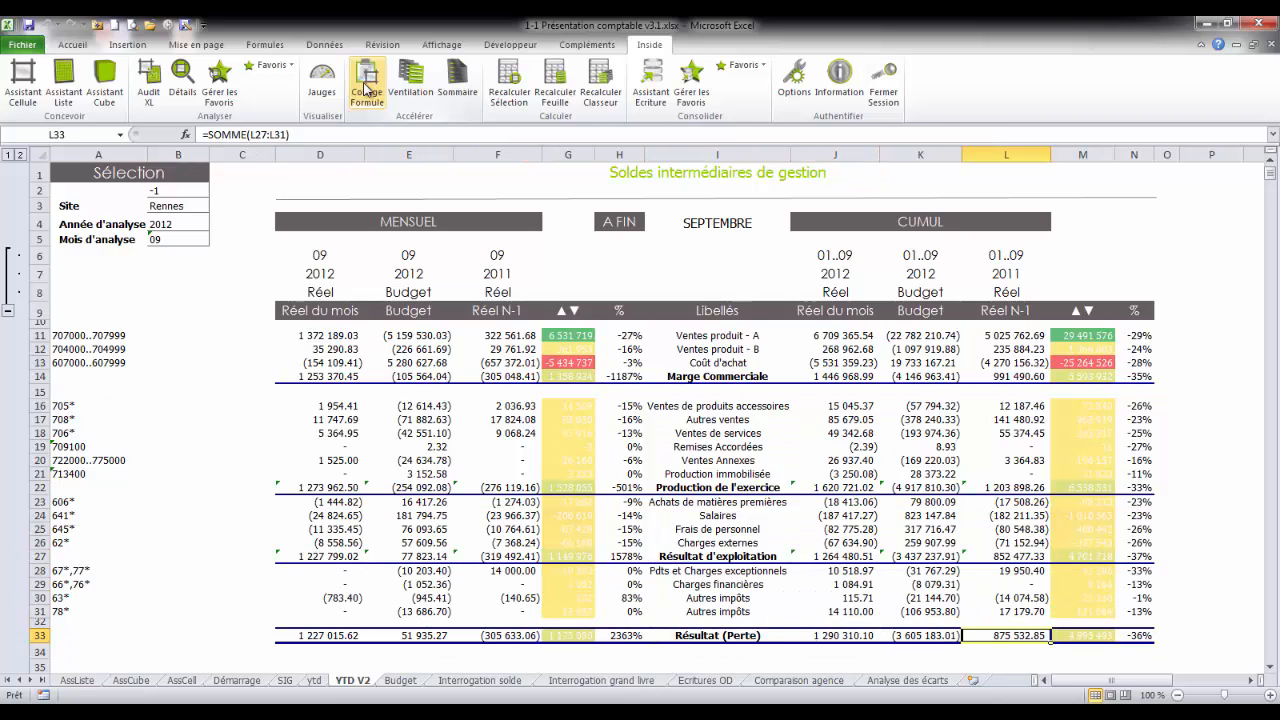
Step: Duplicate the Coût d'achat row 13 by inserting the copied row at the same place
{"action": "left_click", "coordinate": [40, 362]}
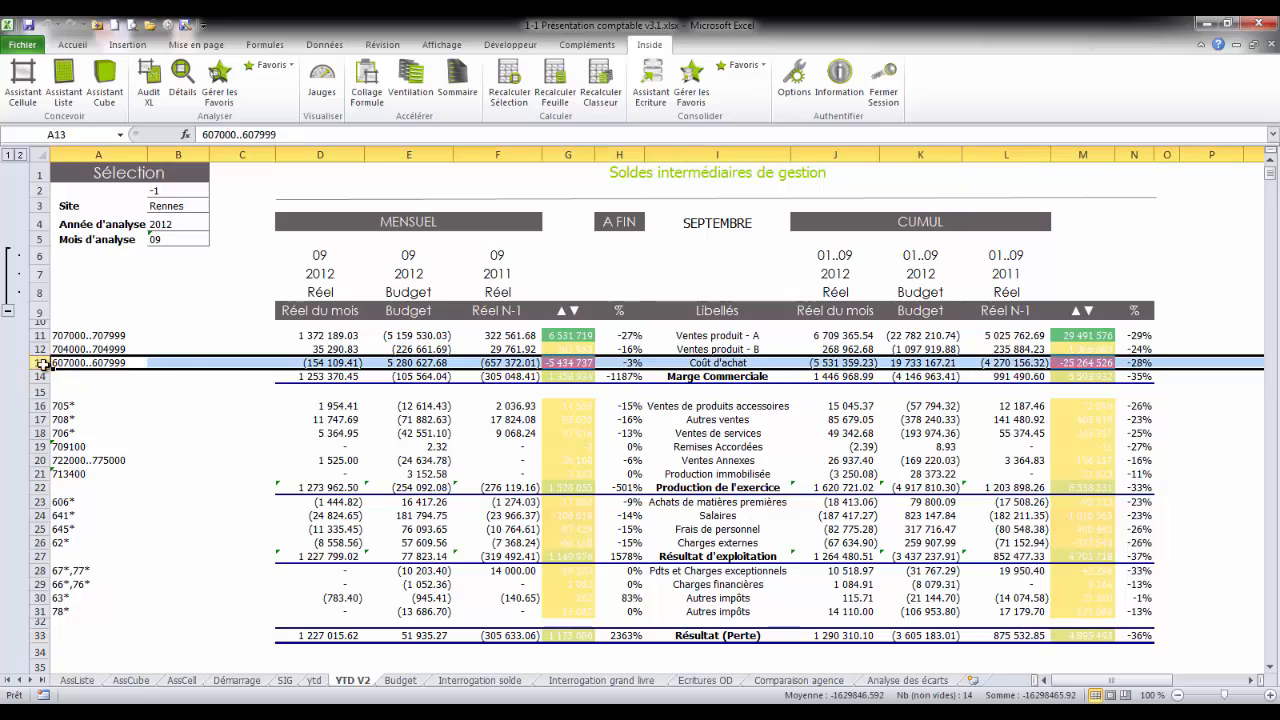
{"action": "right_click", "coordinate": [166, 362]}
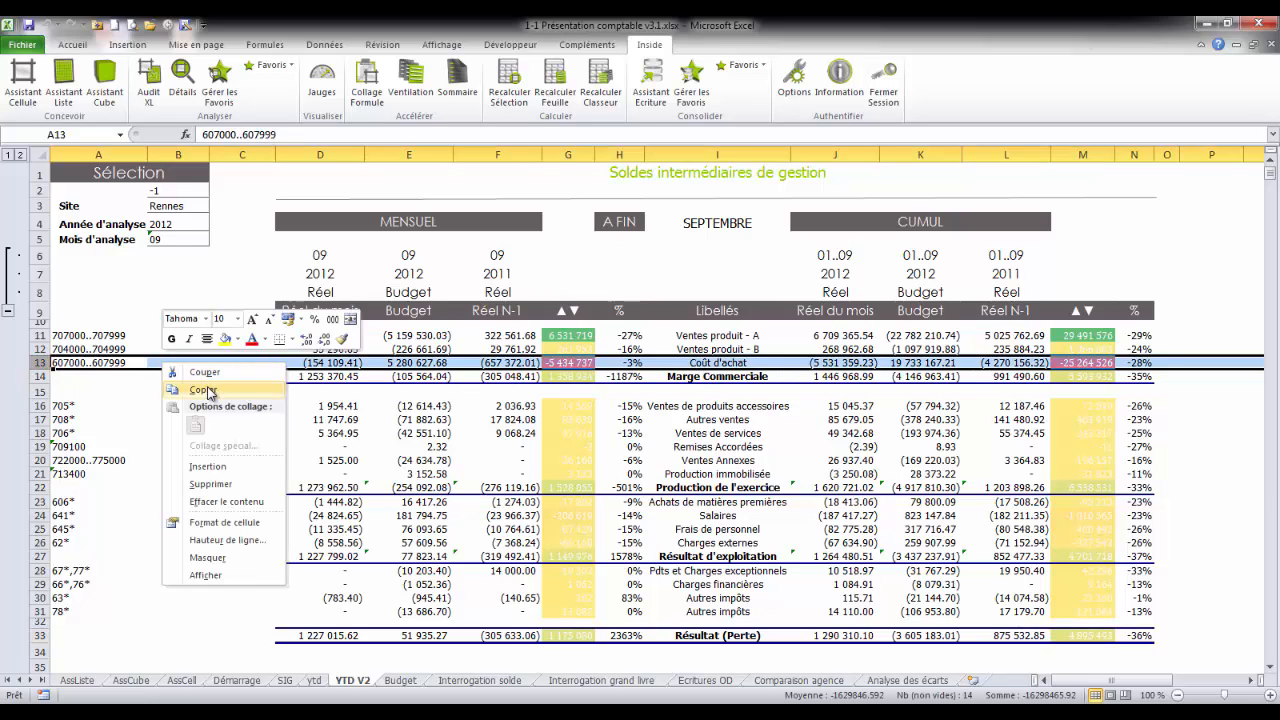
{"action": "left_click", "coordinate": [205, 390]}
{"action": "right_click", "coordinate": [44, 364]}
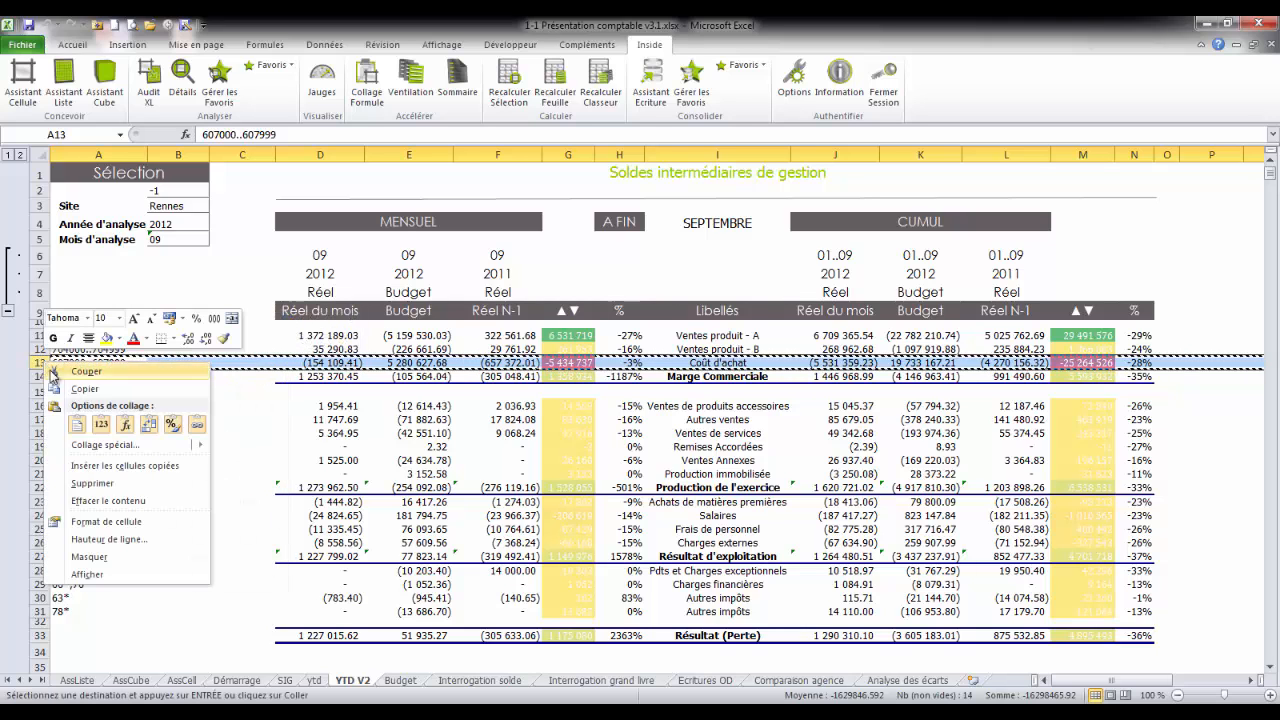
{"action": "left_click", "coordinate": [125, 465]}
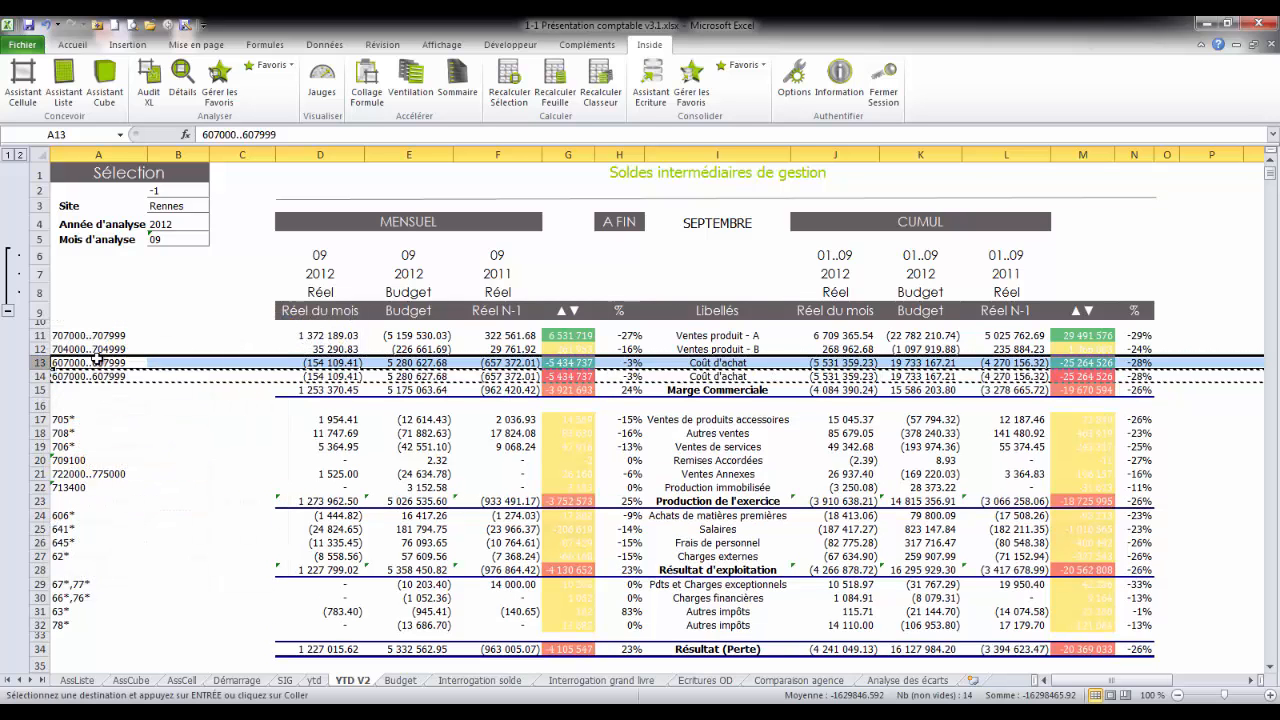
Step: Set the account ranges of the two Coût d'achat rows to 607000..607299 in A13 and 607300..607999 in A14
{"action": "left_click", "coordinate": [97, 357]}
{"action": "left_click", "coordinate": [240, 133]}
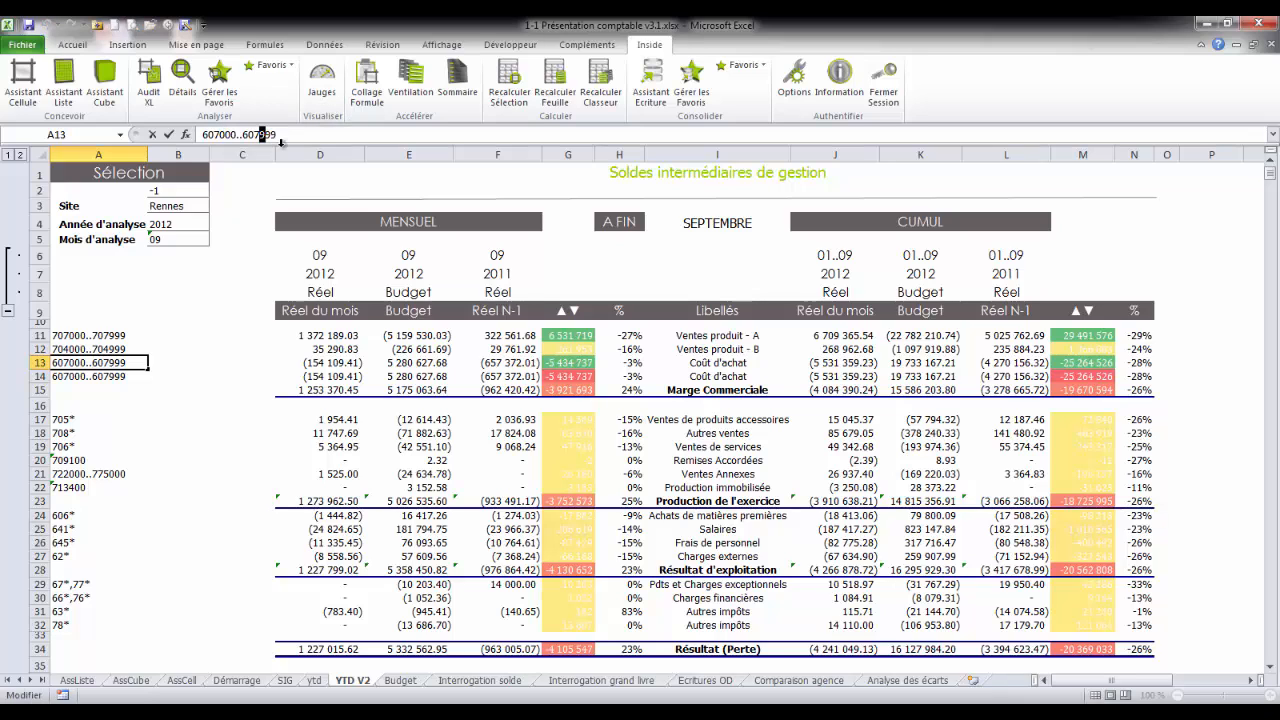
{"action": "key", "text": "Return"}
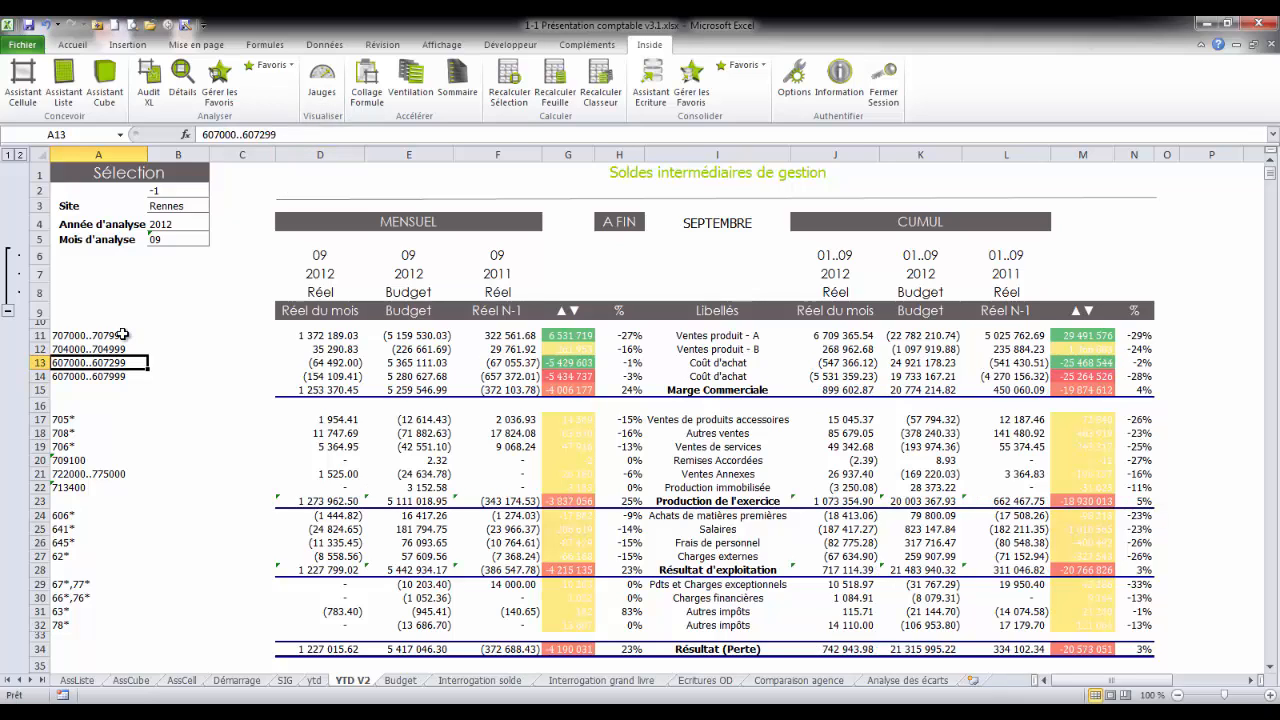
{"action": "left_click_drag", "start_coordinate": [220, 135], "coordinate": [226, 135]}
{"action": "type", "text": "3"}
{"action": "key", "text": "ctrl+Return"}
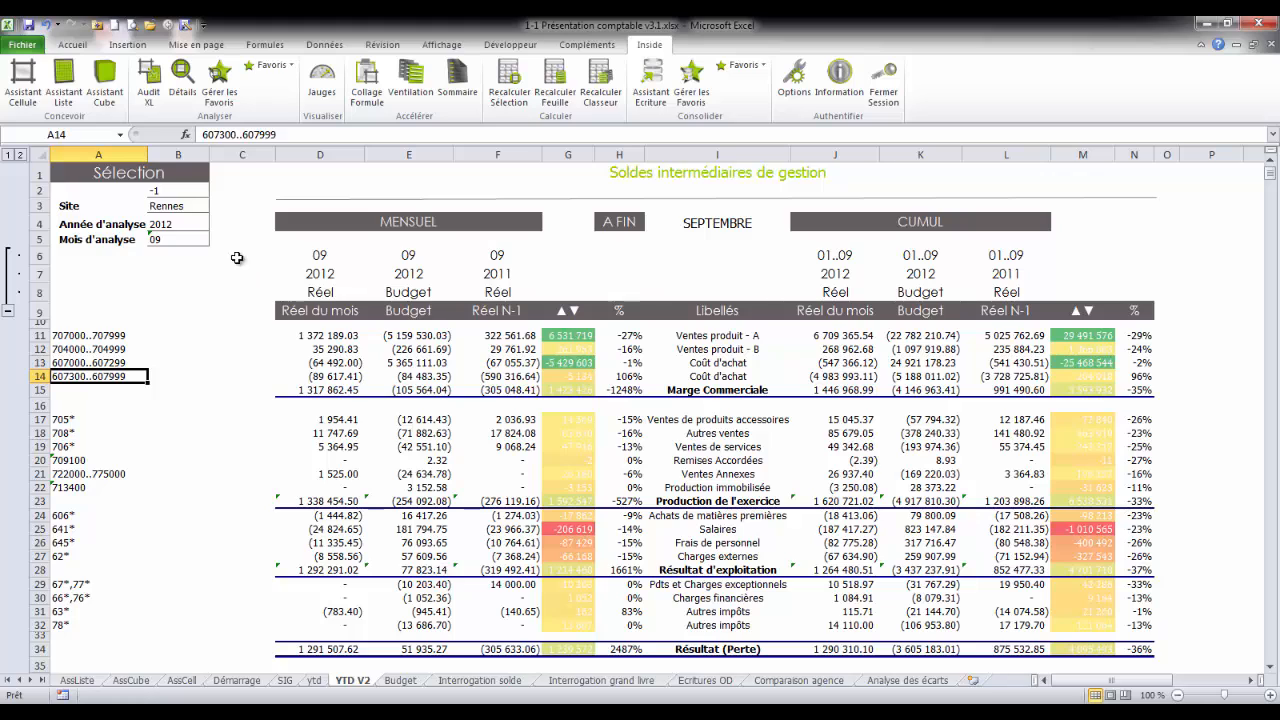
Step: Set the Mois d'analyse in cell B5 to 08
{"action": "left_click", "coordinate": [175, 238]}
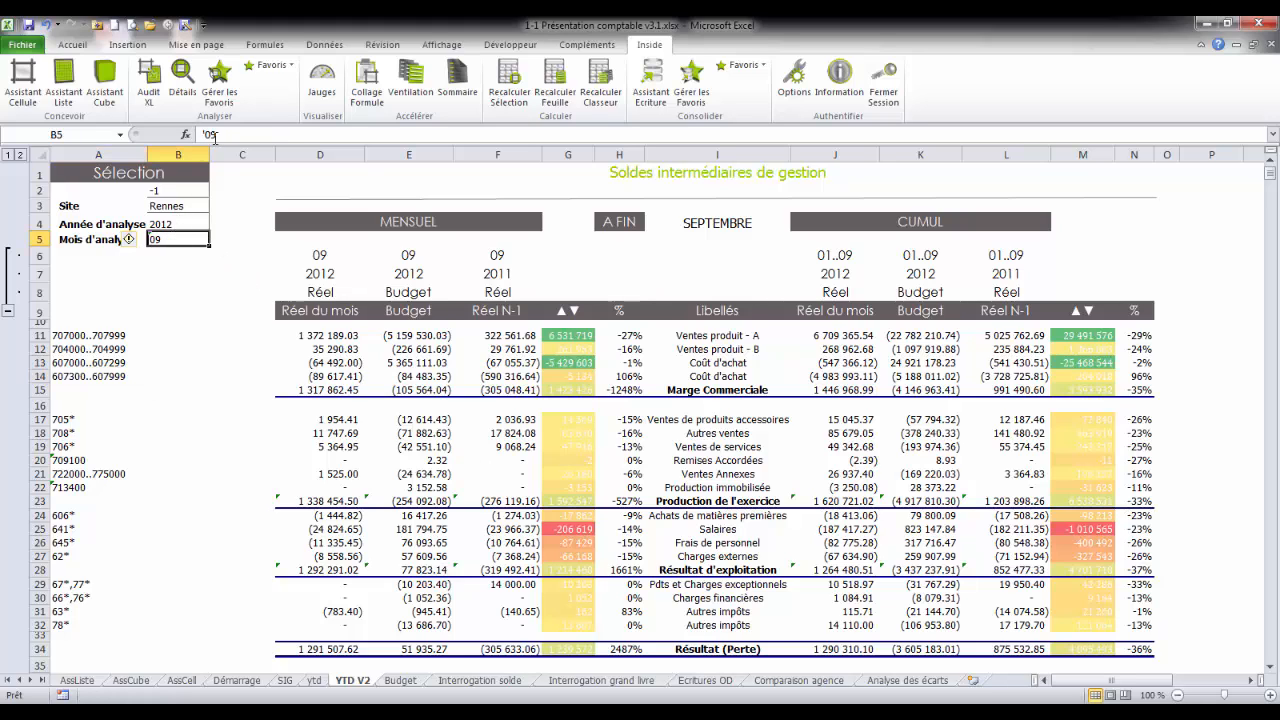
{"action": "left_click", "coordinate": [214, 136]}
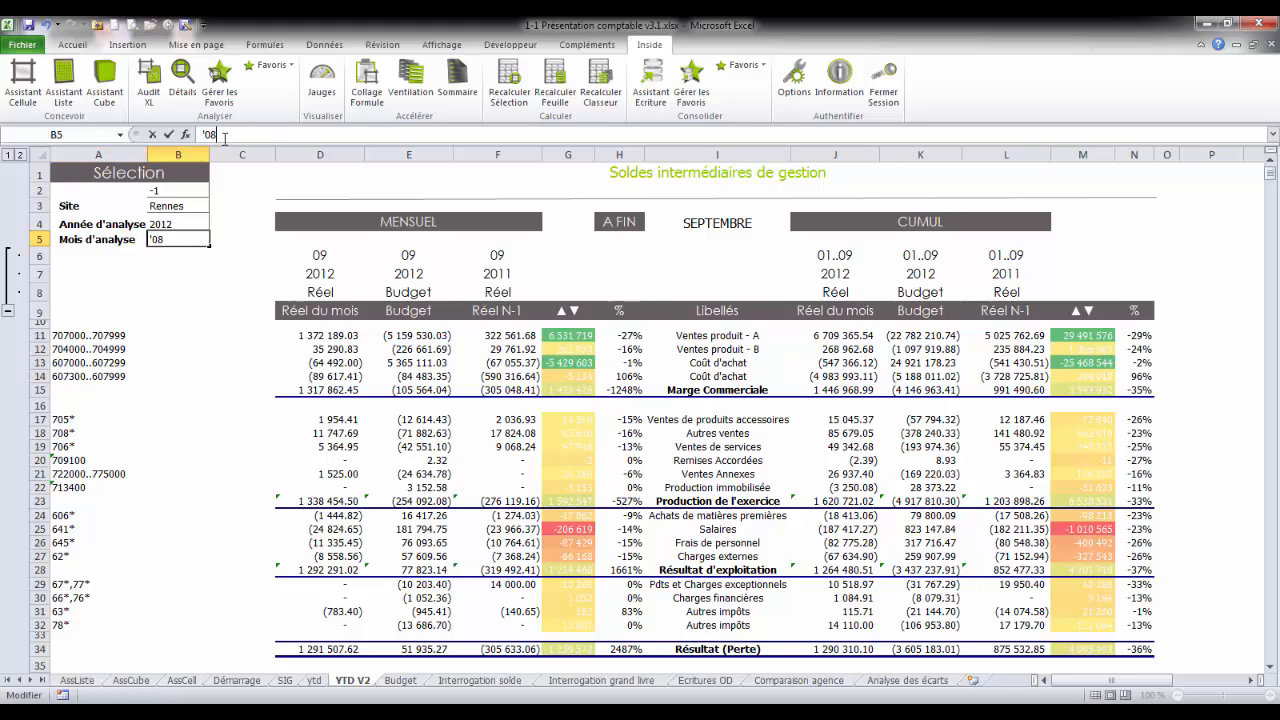
{"action": "type", "text": "8"}
{"action": "key", "text": "ctrl+Return"}
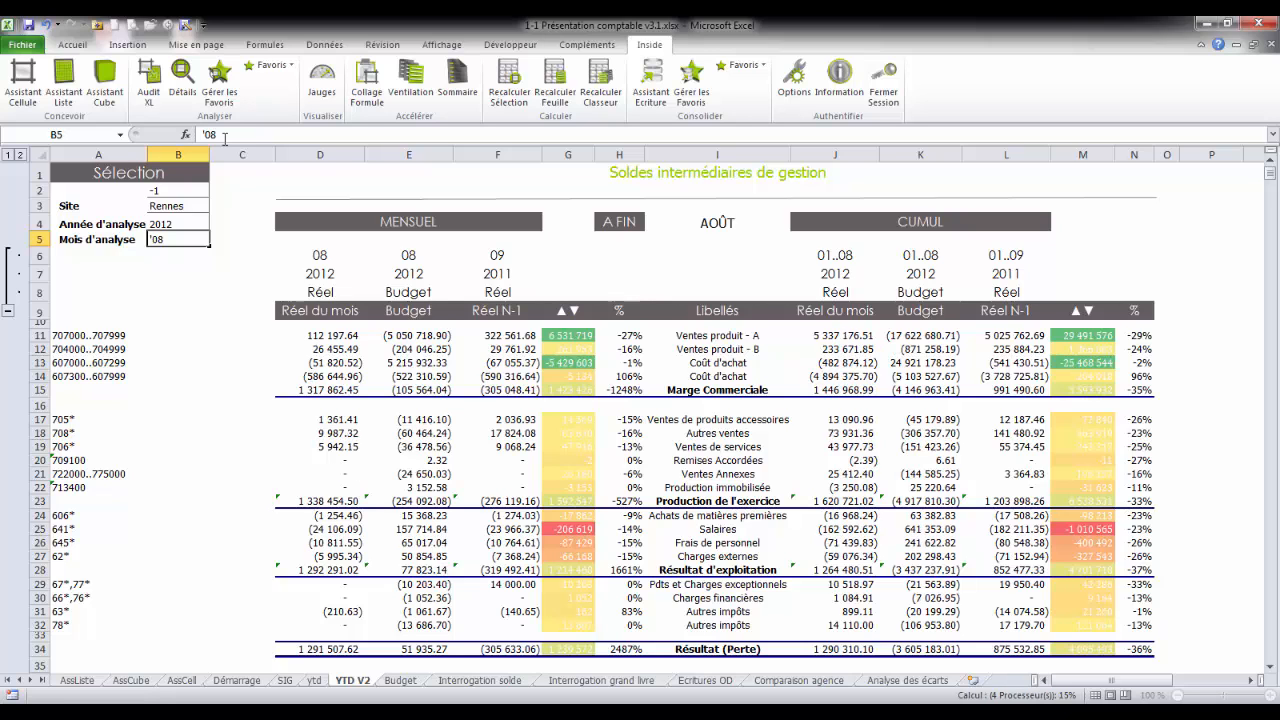
Step: Set the Site in cell B3 to Nantes using the agency filter list
{"action": "left_click", "coordinate": [185, 205]}
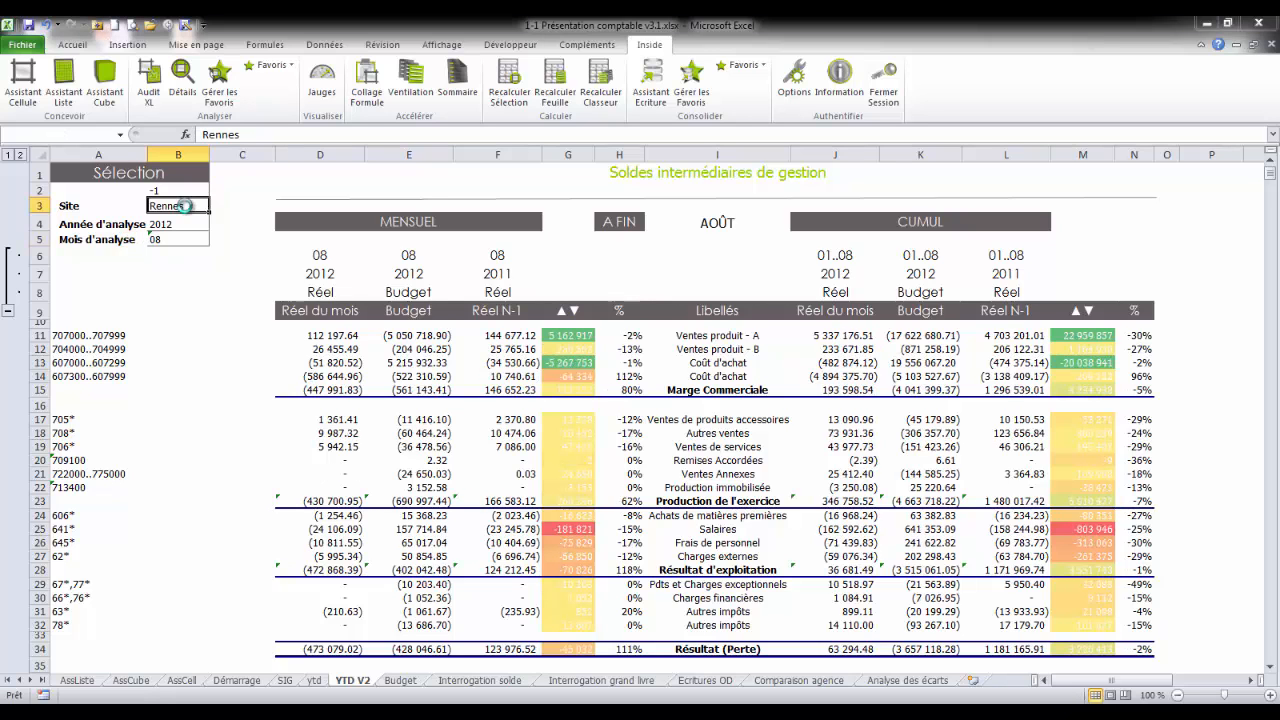
{"action": "left_click", "coordinate": [428, 309]}
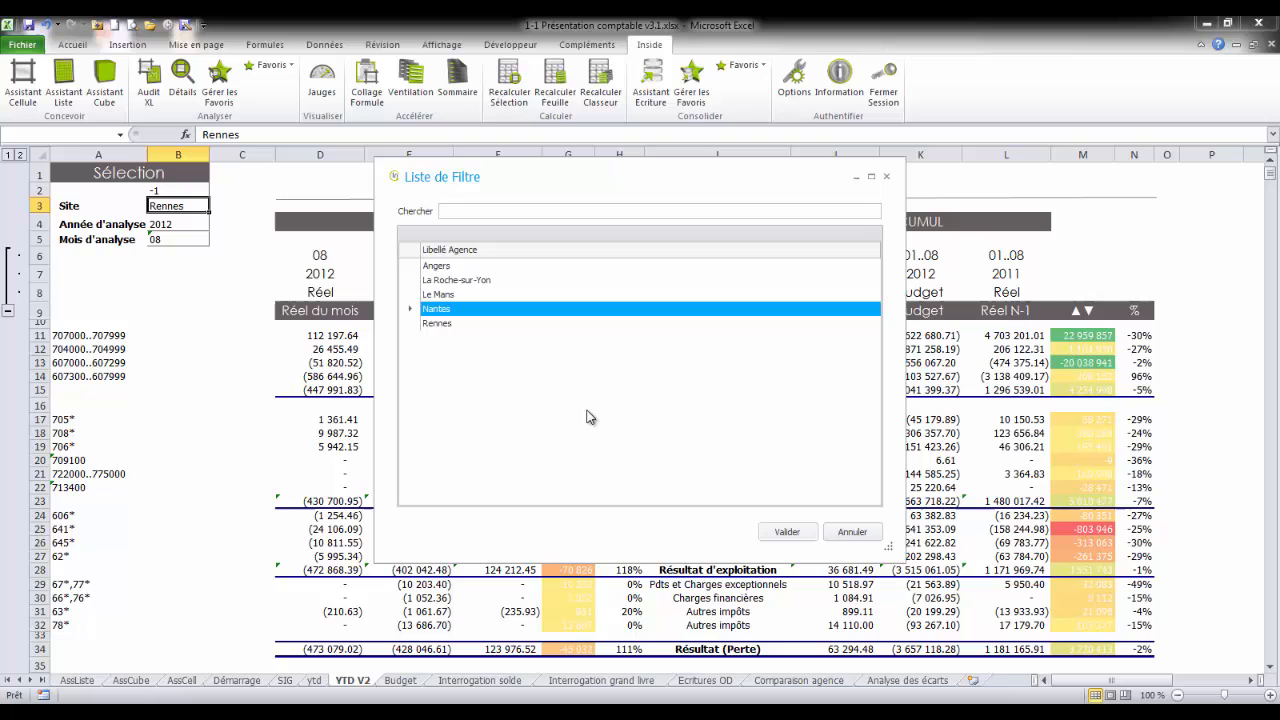
{"action": "left_click", "coordinate": [800, 538]}
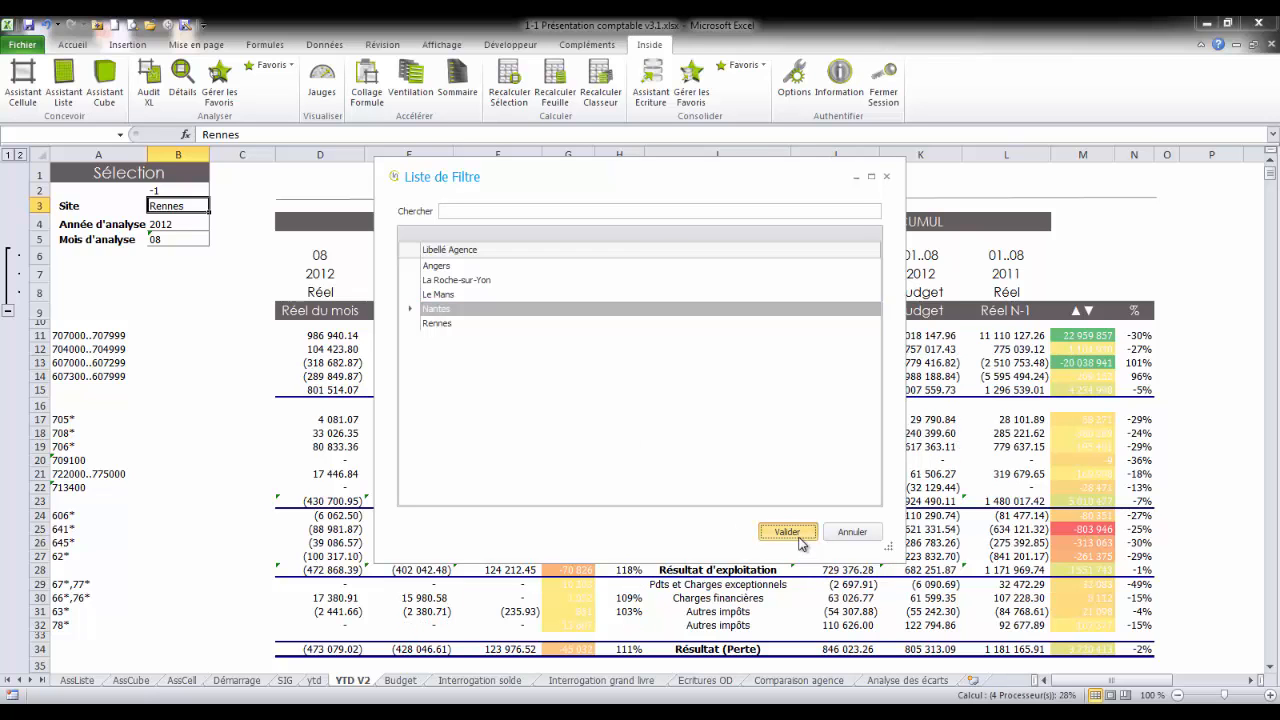
Step: Set the Site in cell B3 to the agency range Angers..Rennes using the filter list
{"action": "double_click", "coordinate": [186, 205]}
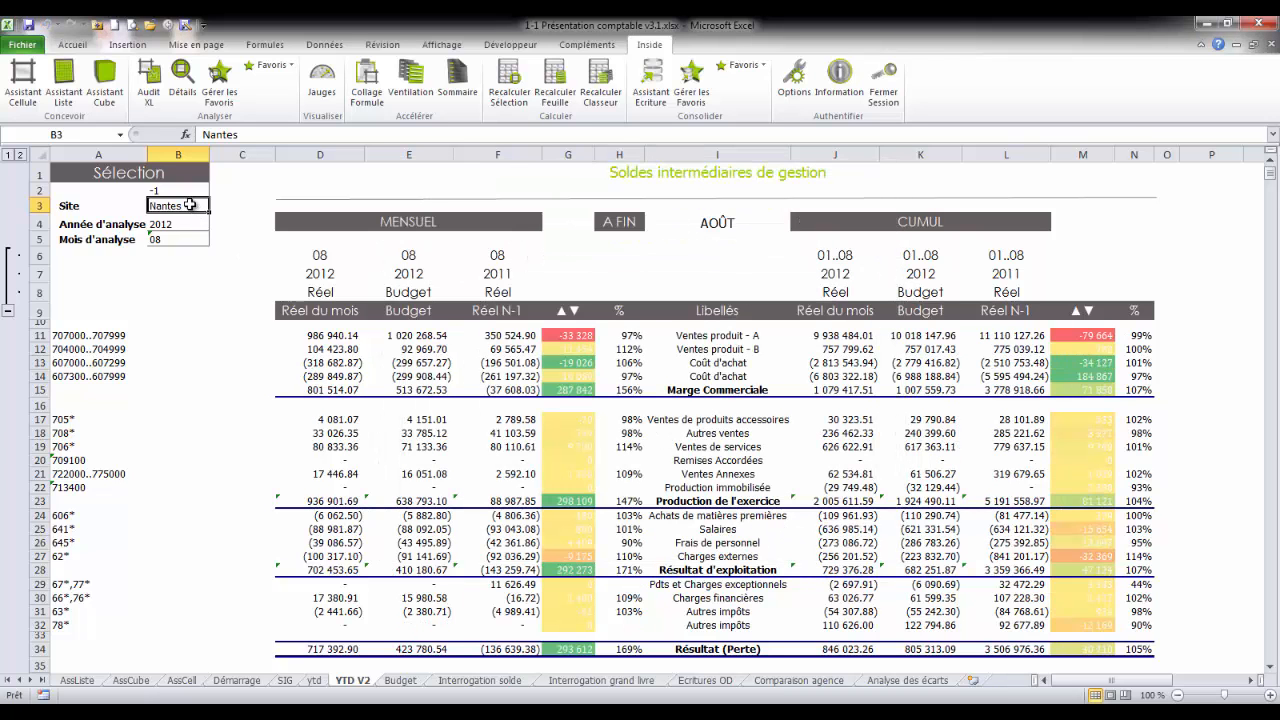
{"action": "left_click", "coordinate": [458, 332]}
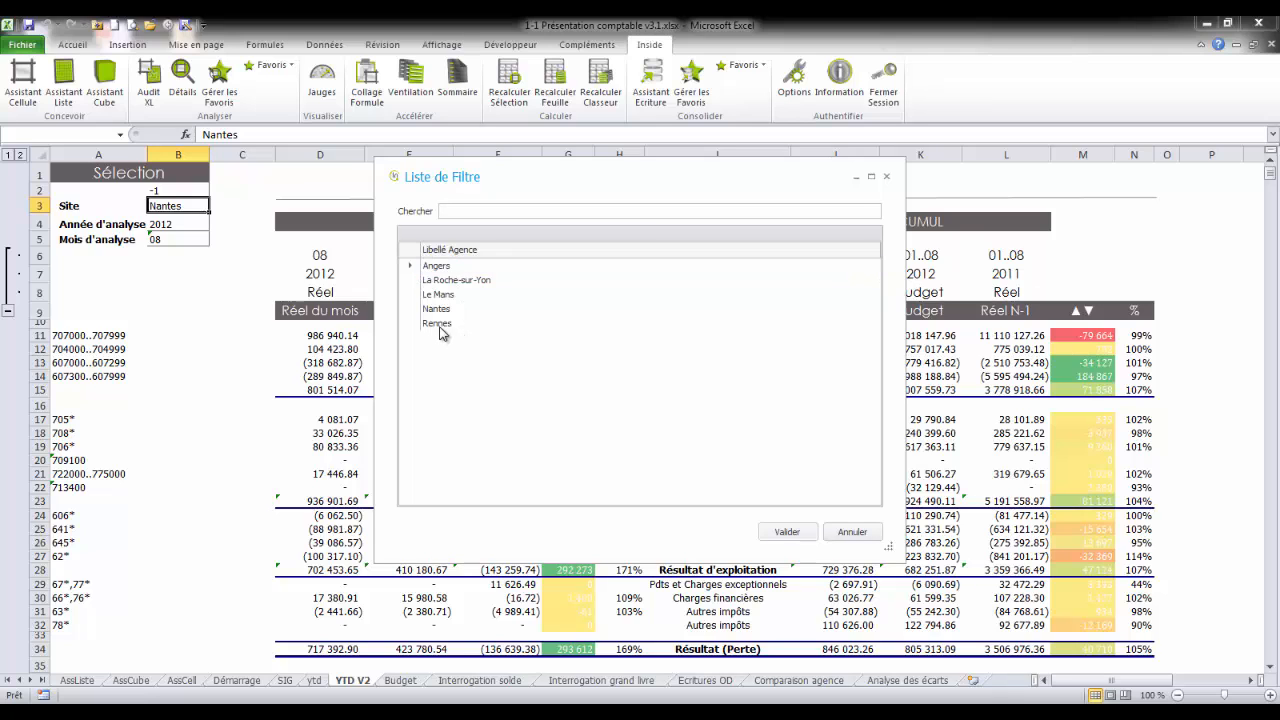
{"action": "left_click", "coordinate": [440, 325]}
{"action": "left_click", "coordinate": [444, 273], "text": "shift"}
{"action": "left_click", "coordinate": [790, 532]}
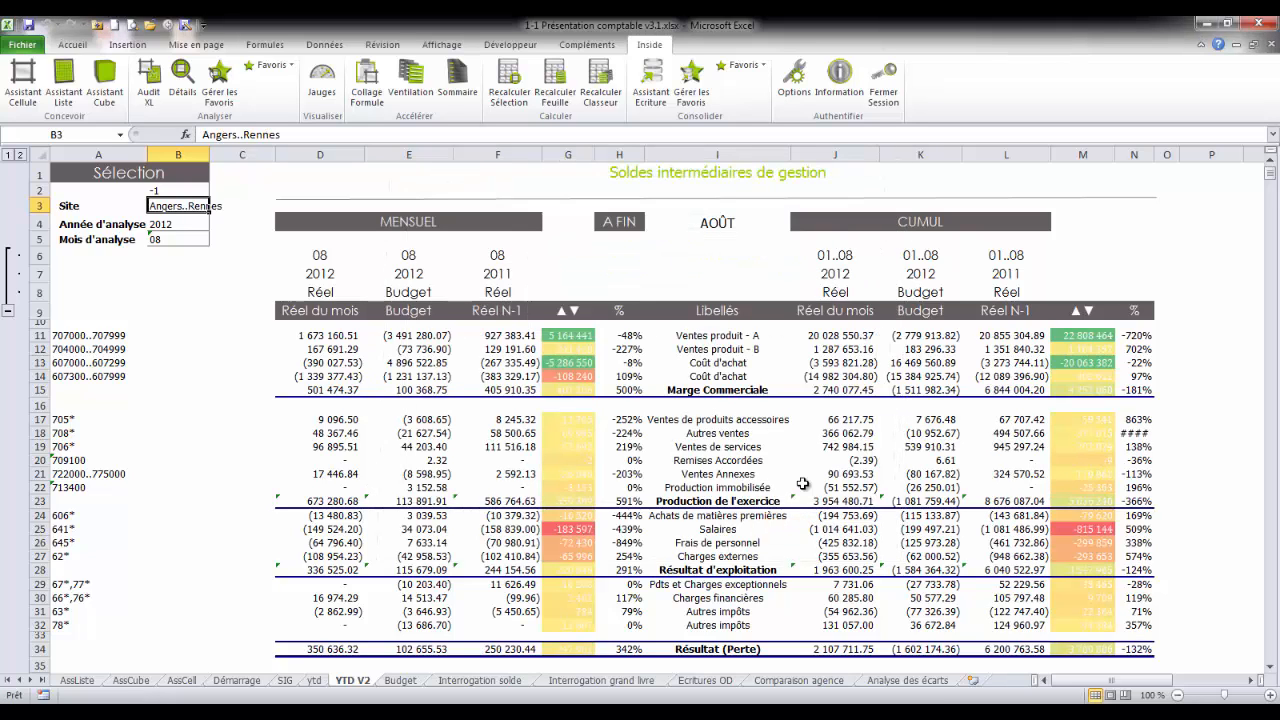
Step: Show the Détail par Agence of the cumulative Réel for Ventes produit - A (J11), grouping its rows by Libellé Service
{"action": "left_click", "coordinate": [831, 337]}
{"action": "left_click", "coordinate": [264, 66]}
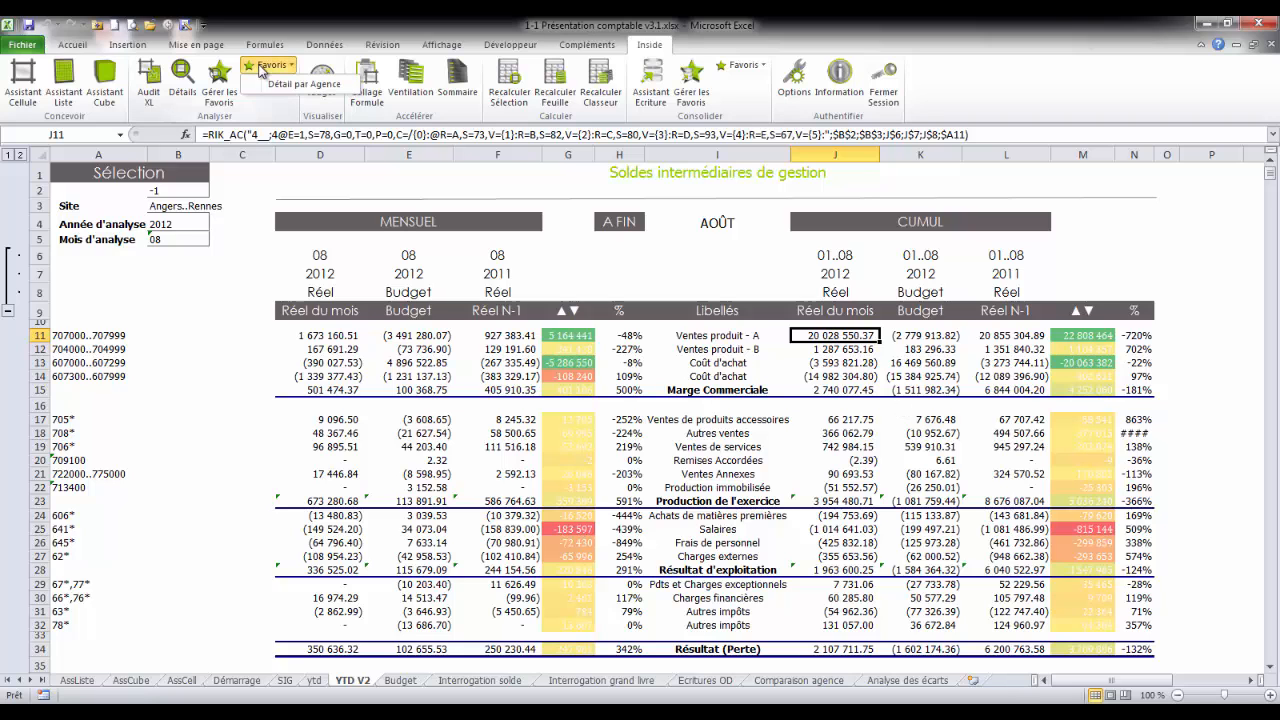
{"action": "left_click", "coordinate": [290, 84]}
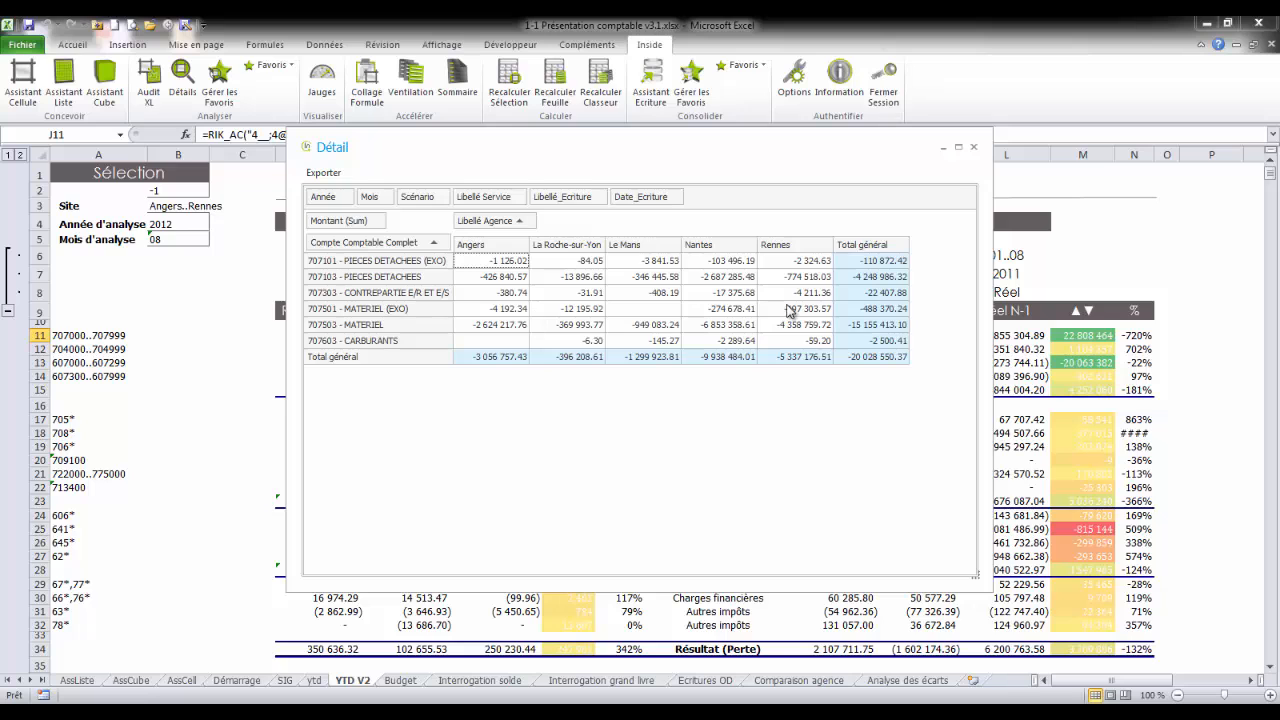
{"action": "left_click_drag", "start_coordinate": [483, 197], "coordinate": [344, 246]}
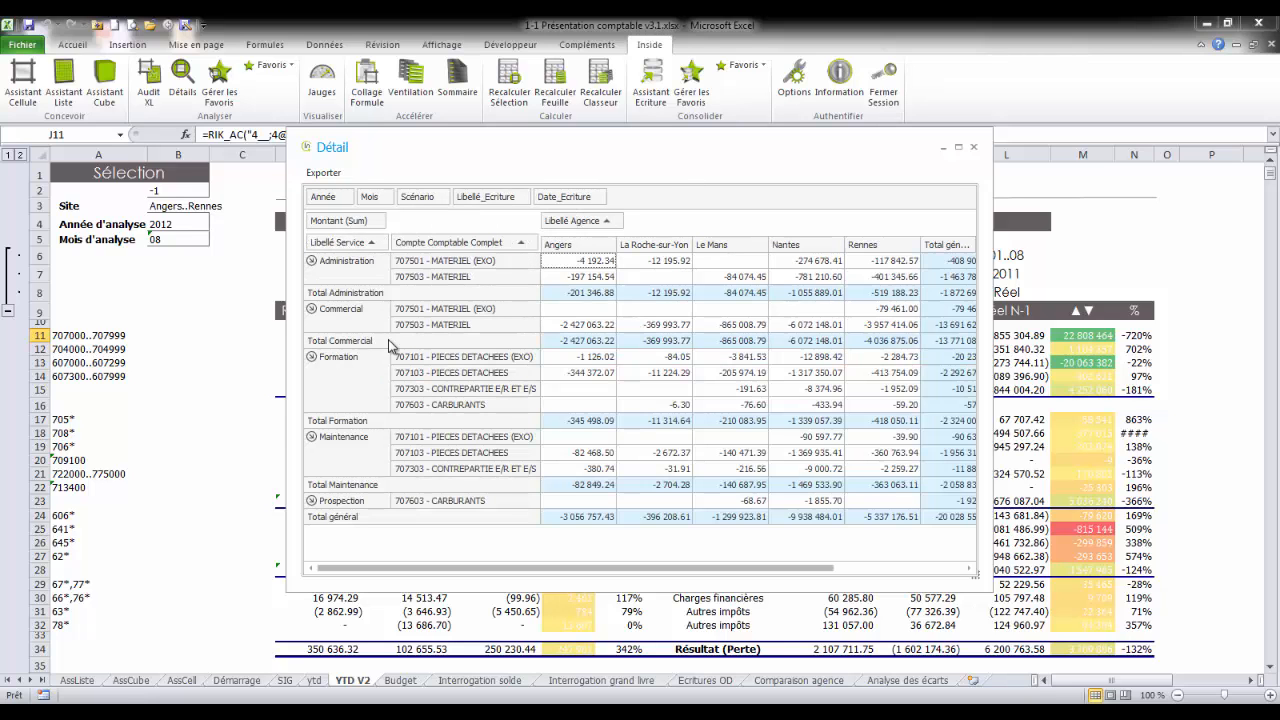
Step: Examine the entries behind the Le Mans total for Formation in an enlarged detail window, and close both detail windows
{"action": "double_click", "coordinate": [742, 421]}
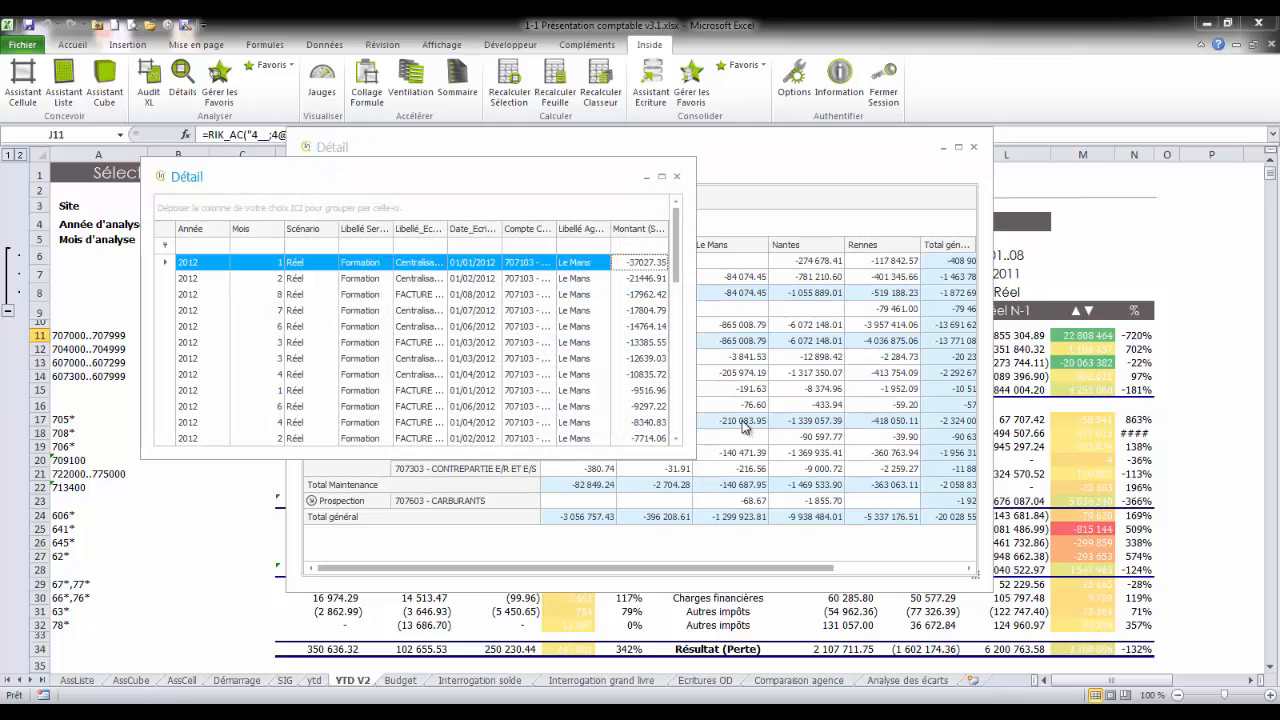
{"action": "left_click_drag", "start_coordinate": [688, 458], "coordinate": [906, 594]}
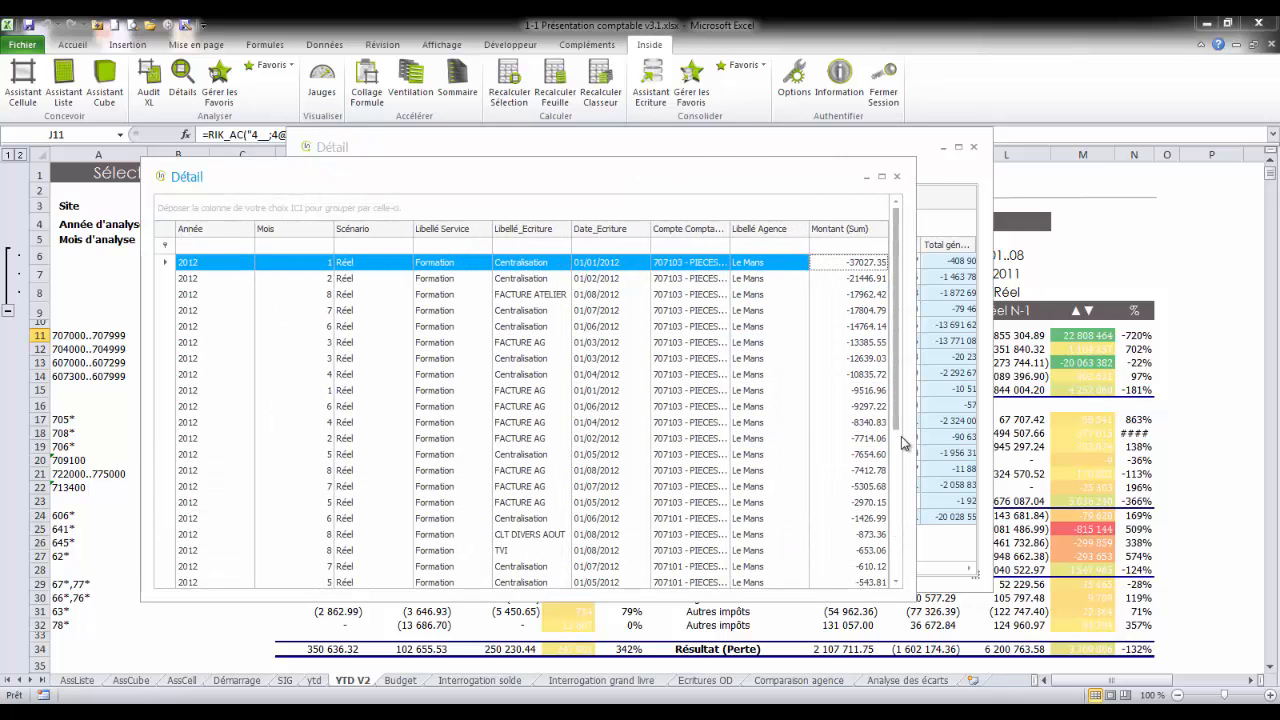
{"action": "left_click_drag", "start_coordinate": [900, 430], "coordinate": [900, 572]}
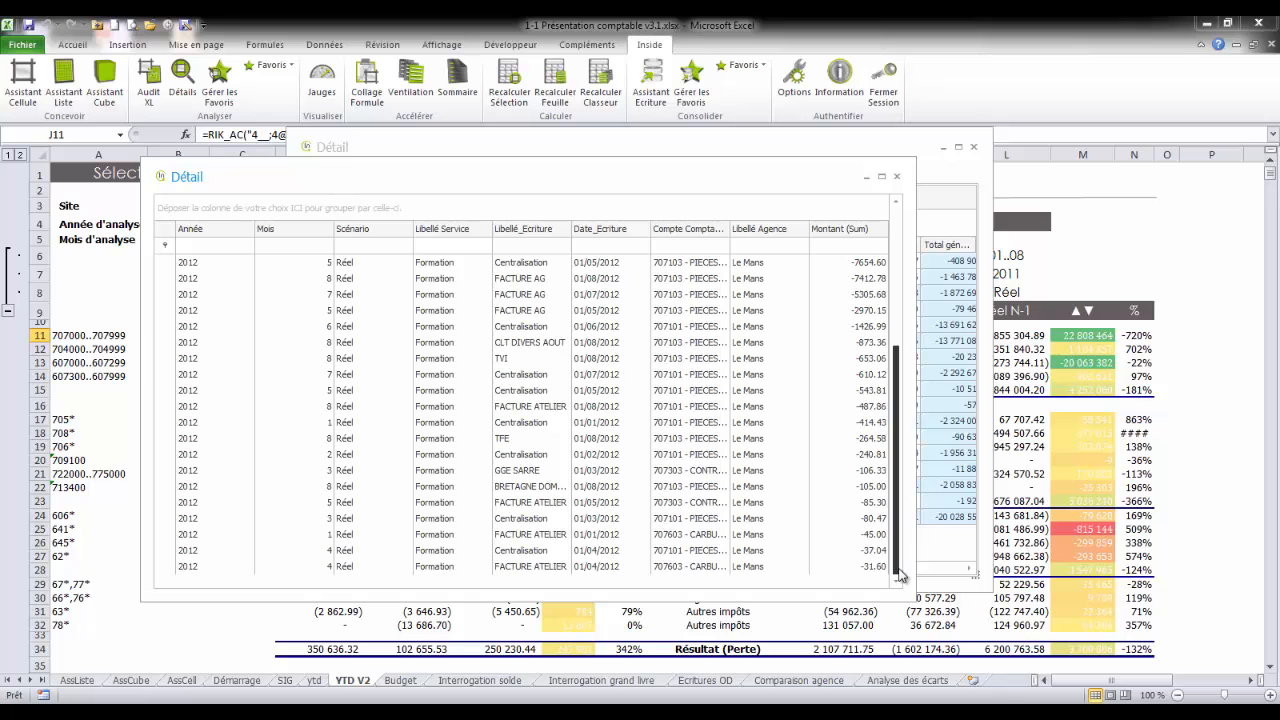
{"action": "left_click", "coordinate": [897, 176]}
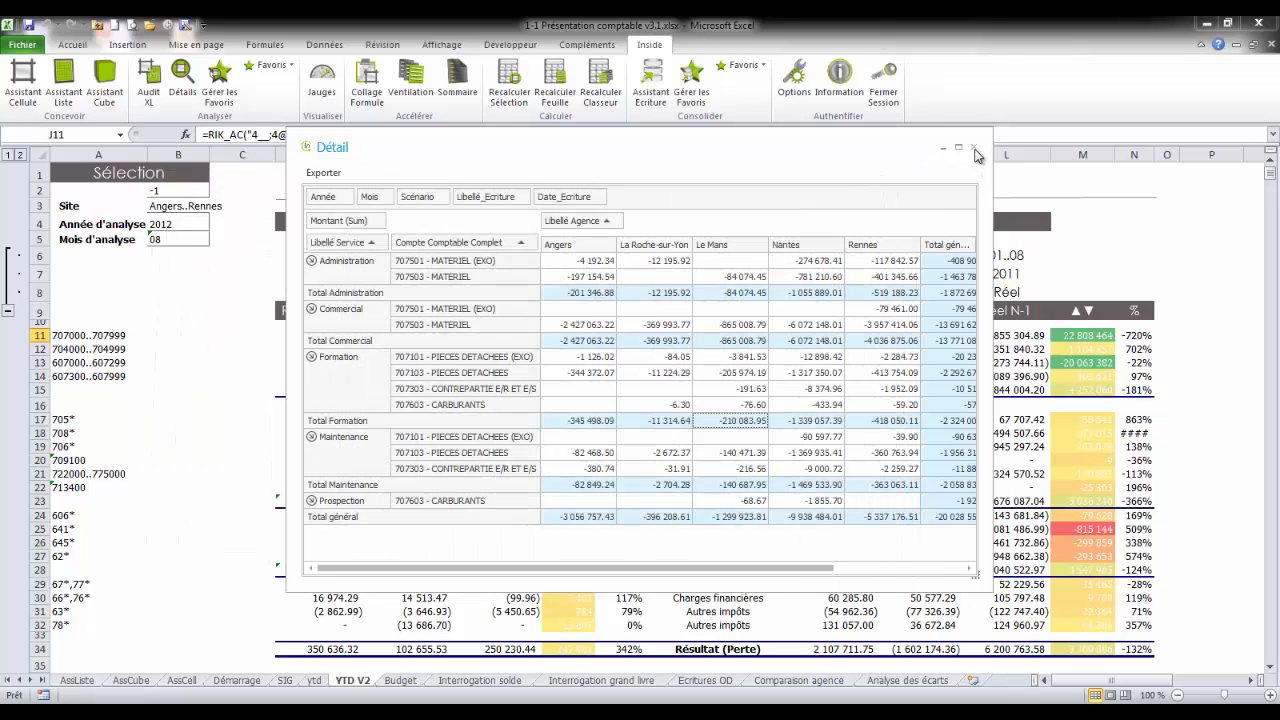
{"action": "left_click", "coordinate": [975, 150]}
Step: View the Détail par Agence of the cumulative Réel for Salaires (J25) and close it
{"action": "left_click", "coordinate": [832, 515]}
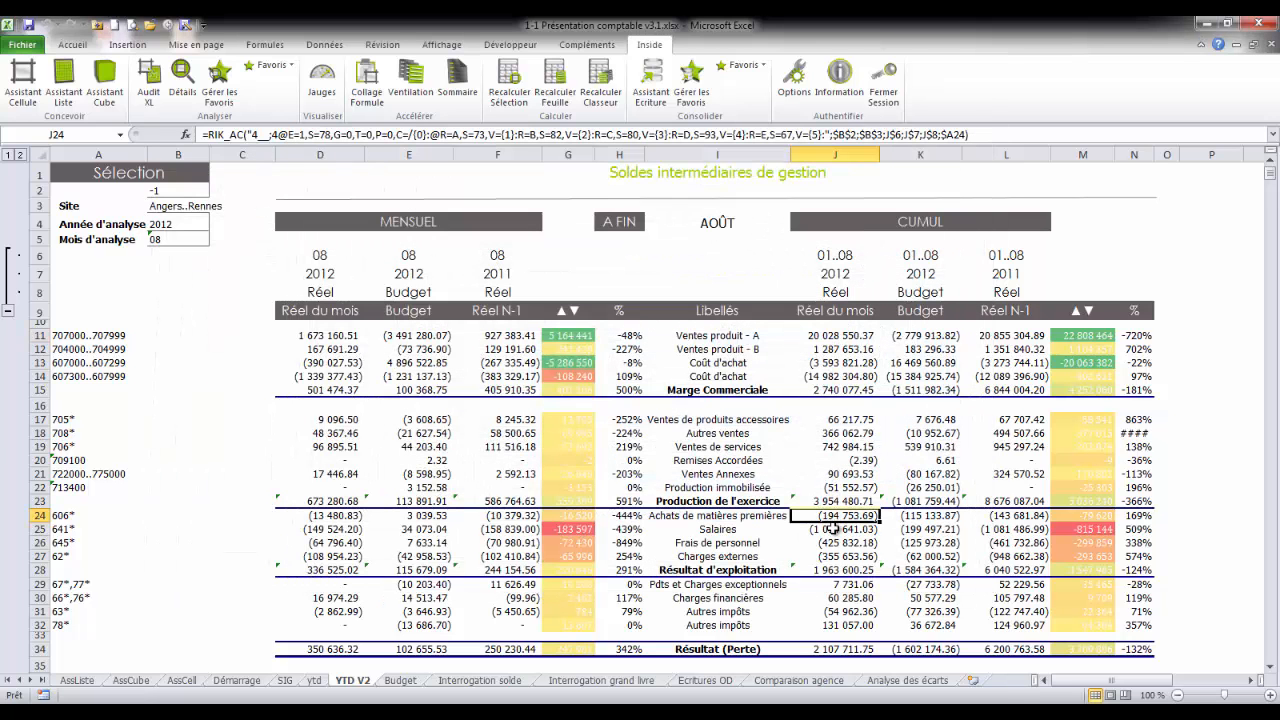
{"action": "left_click", "coordinate": [832, 527]}
{"action": "left_click", "coordinate": [268, 65]}
{"action": "left_click", "coordinate": [282, 88]}
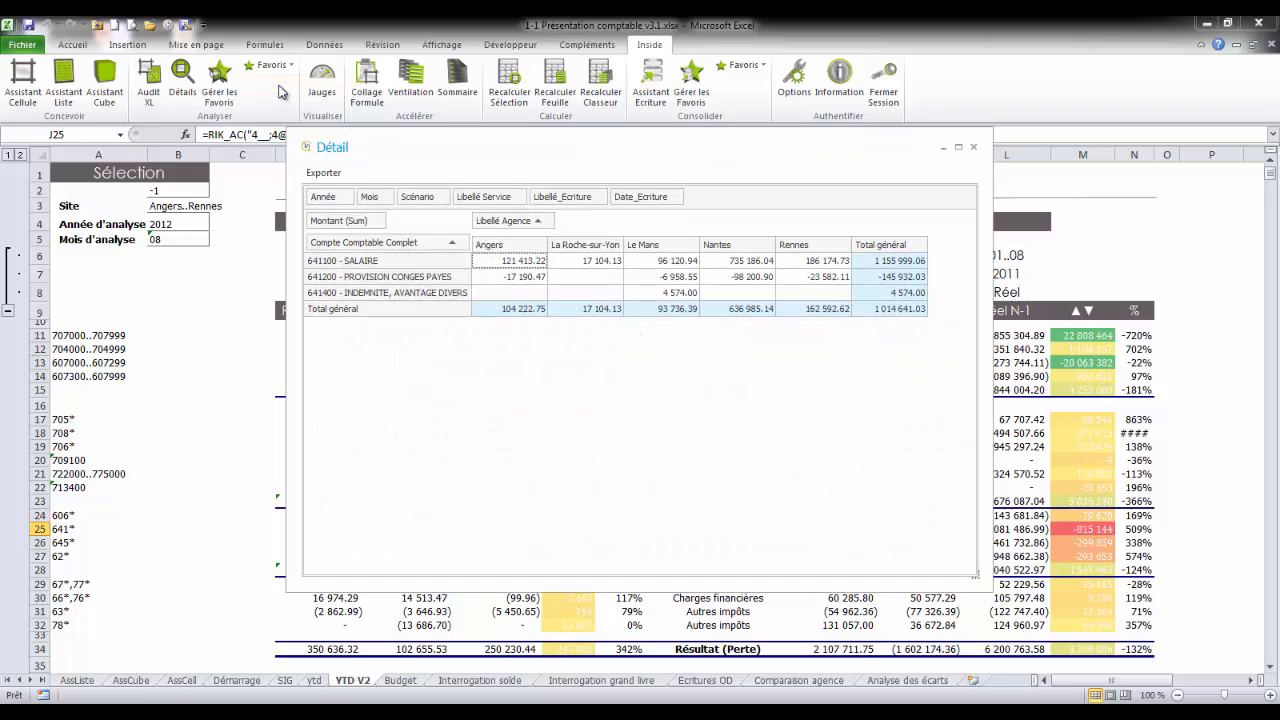
{"action": "left_click", "coordinate": [973, 149]}
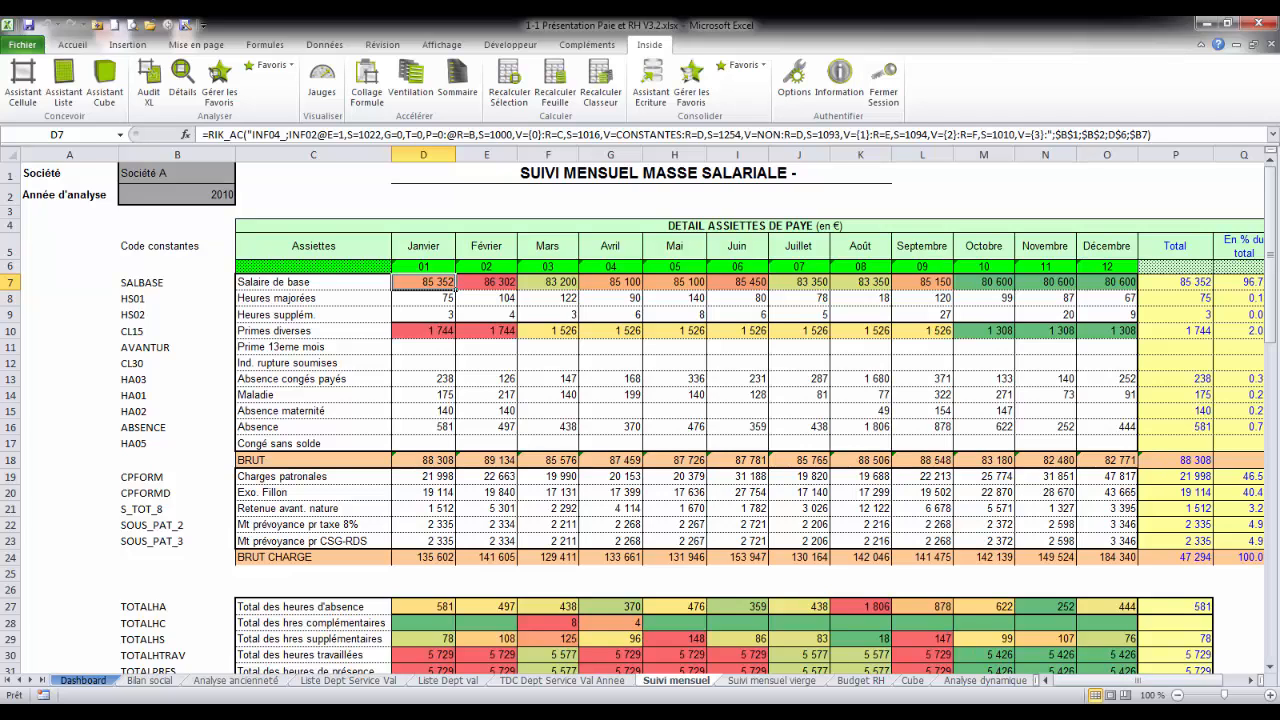
Step: Review the Assistant Cellule definition of January's Salaire de base (D7) in Suivi mensuel and the constant codes in column B
{"action": "double_click", "coordinate": [429, 282]}
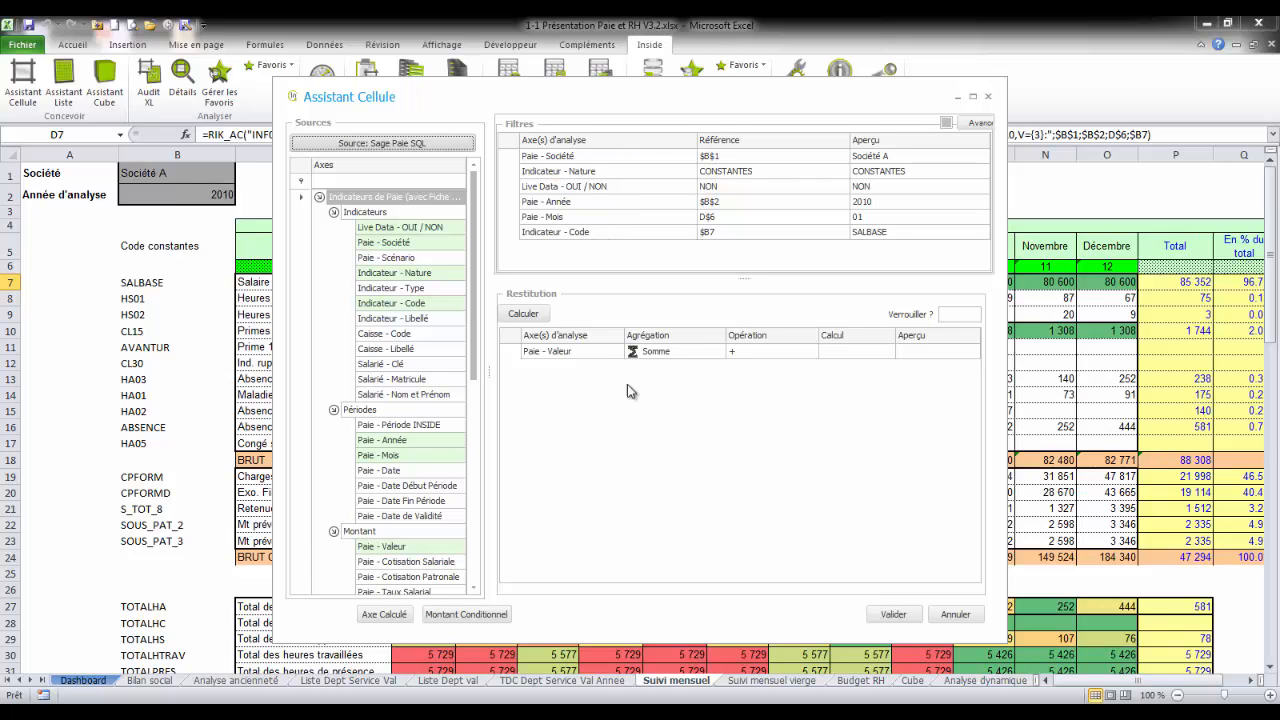
{"action": "left_click", "coordinate": [894, 613]}
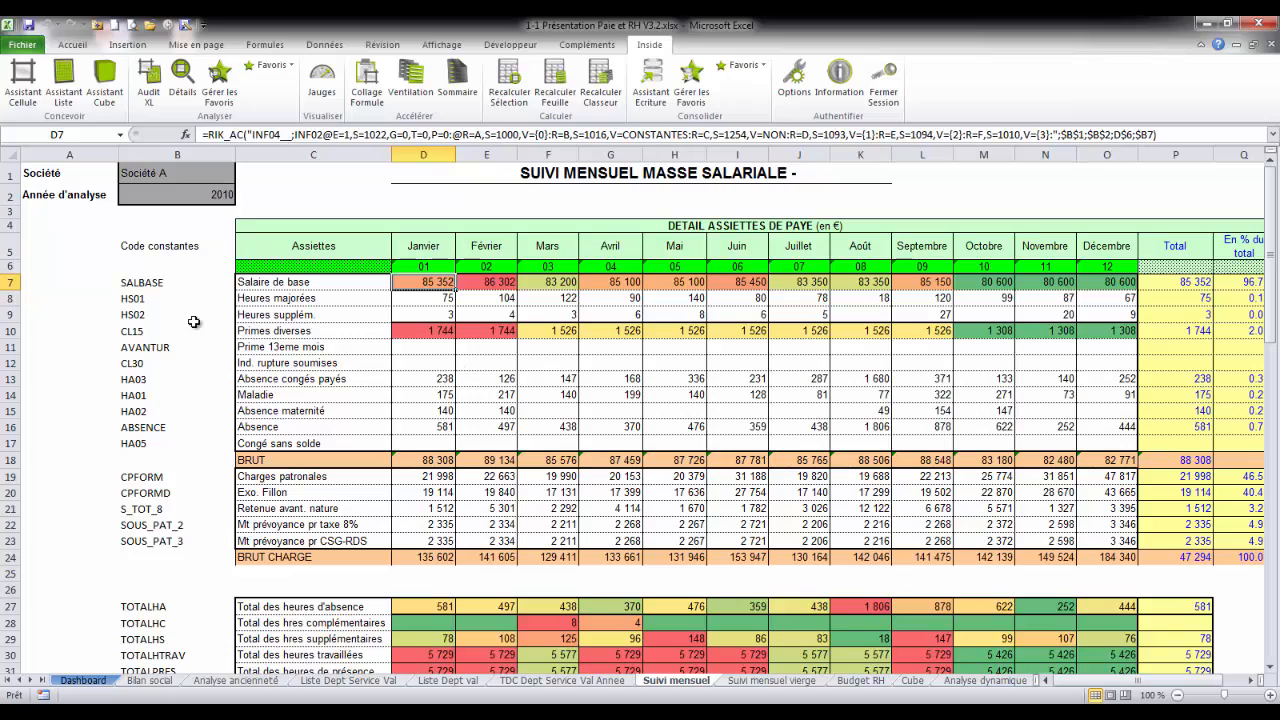
{"action": "left_click_drag", "start_coordinate": [160, 285], "coordinate": [163, 590]}
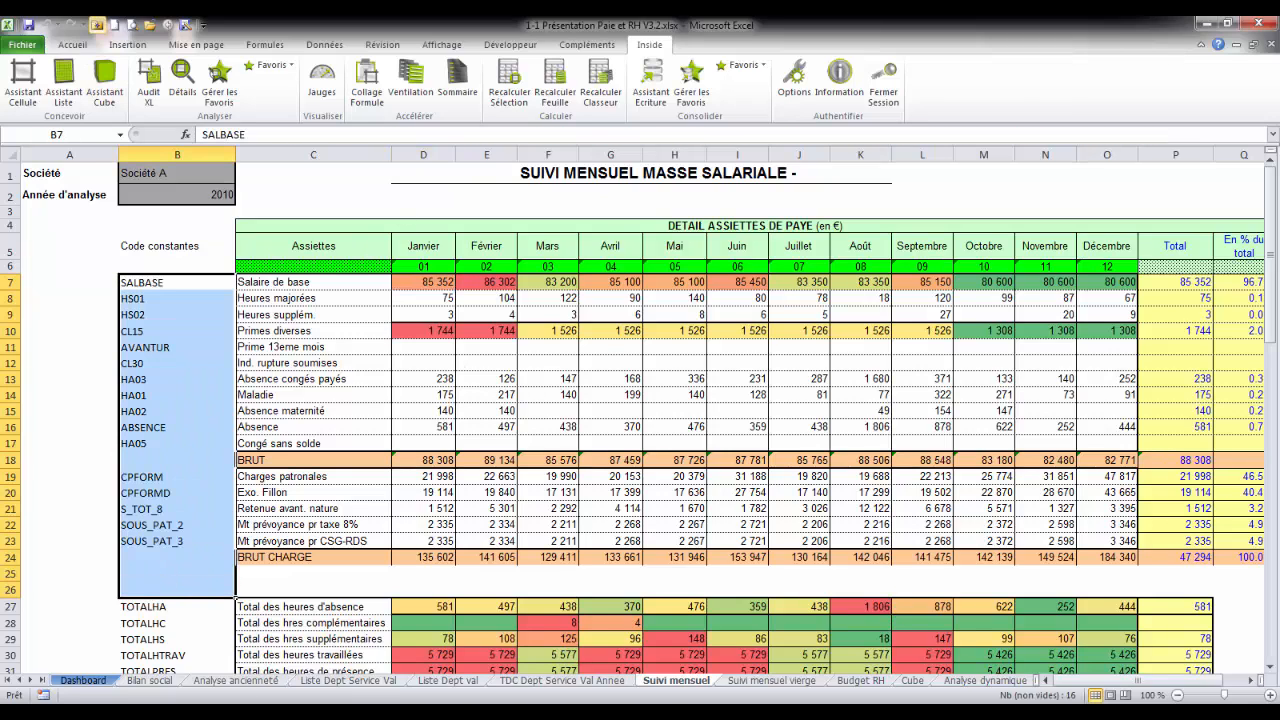
Step: Look at the Bilan social sheet's age pyramid and the Analyse ancienneté sheet's headcounts and HOMME total
{"action": "left_click", "coordinate": [167, 682]}
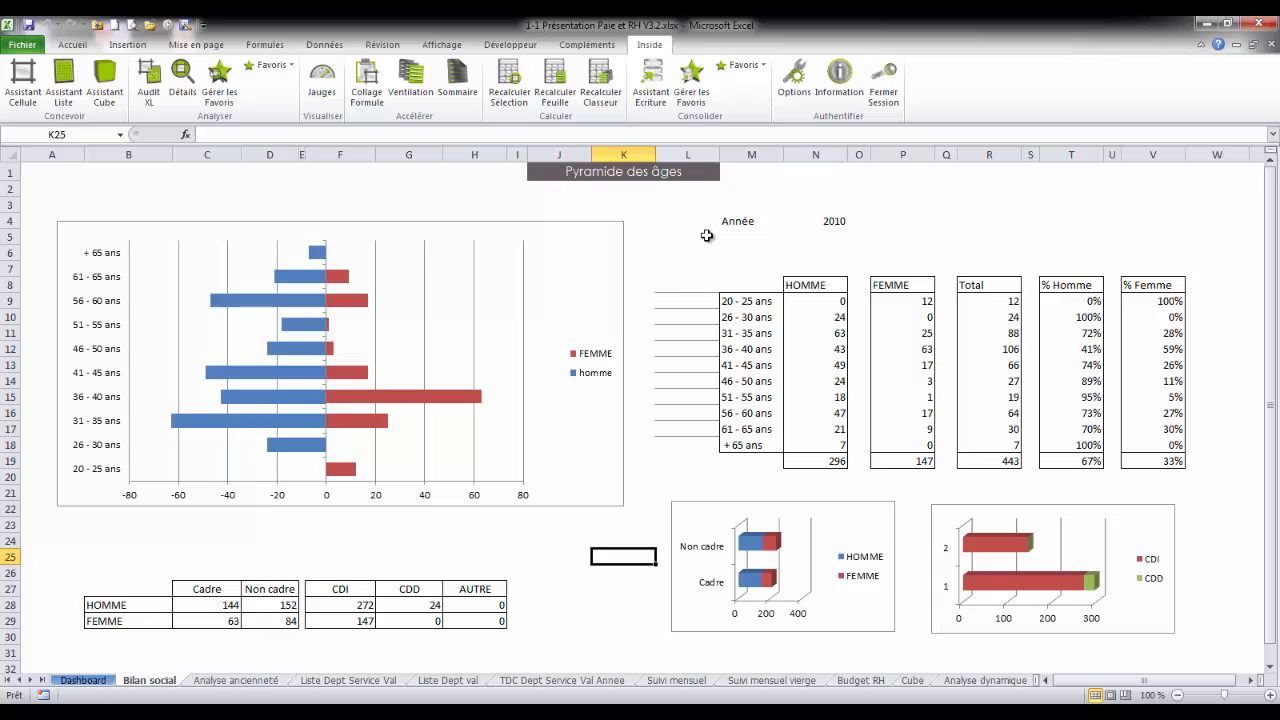
{"action": "left_click", "coordinate": [236, 681]}
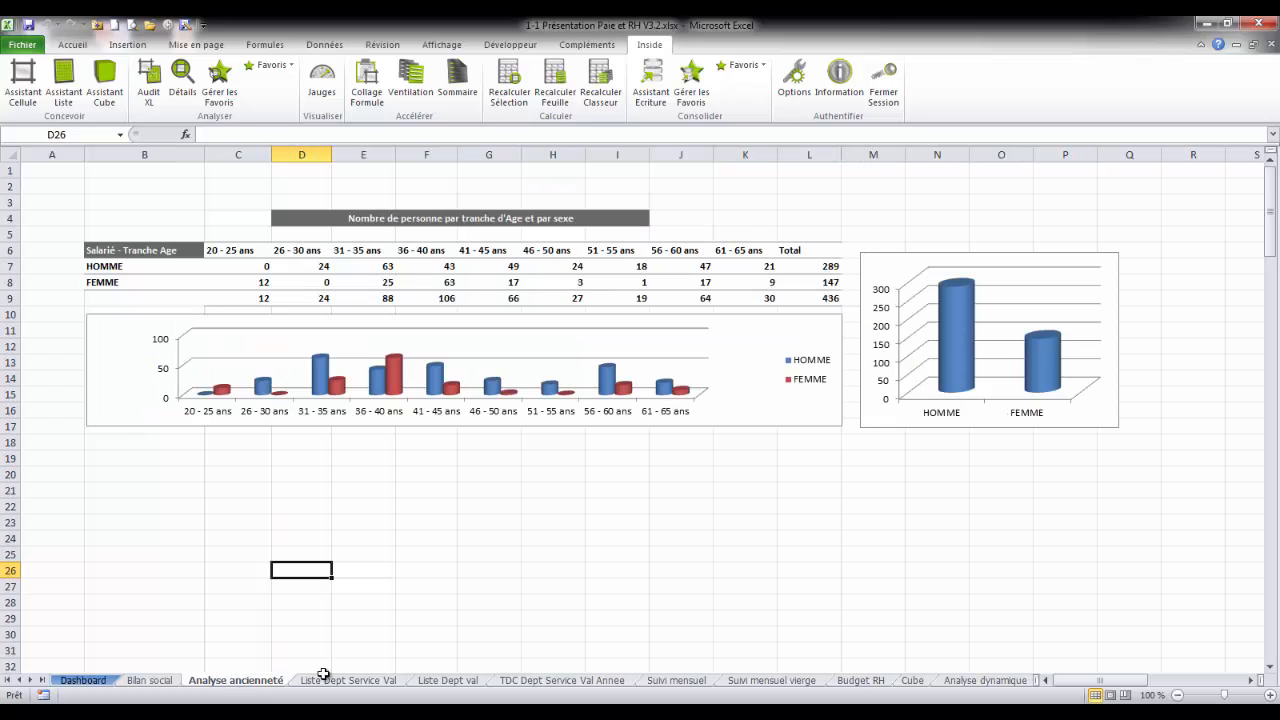
{"action": "left_click", "coordinate": [452, 266]}
{"action": "left_click", "coordinate": [831, 267]}
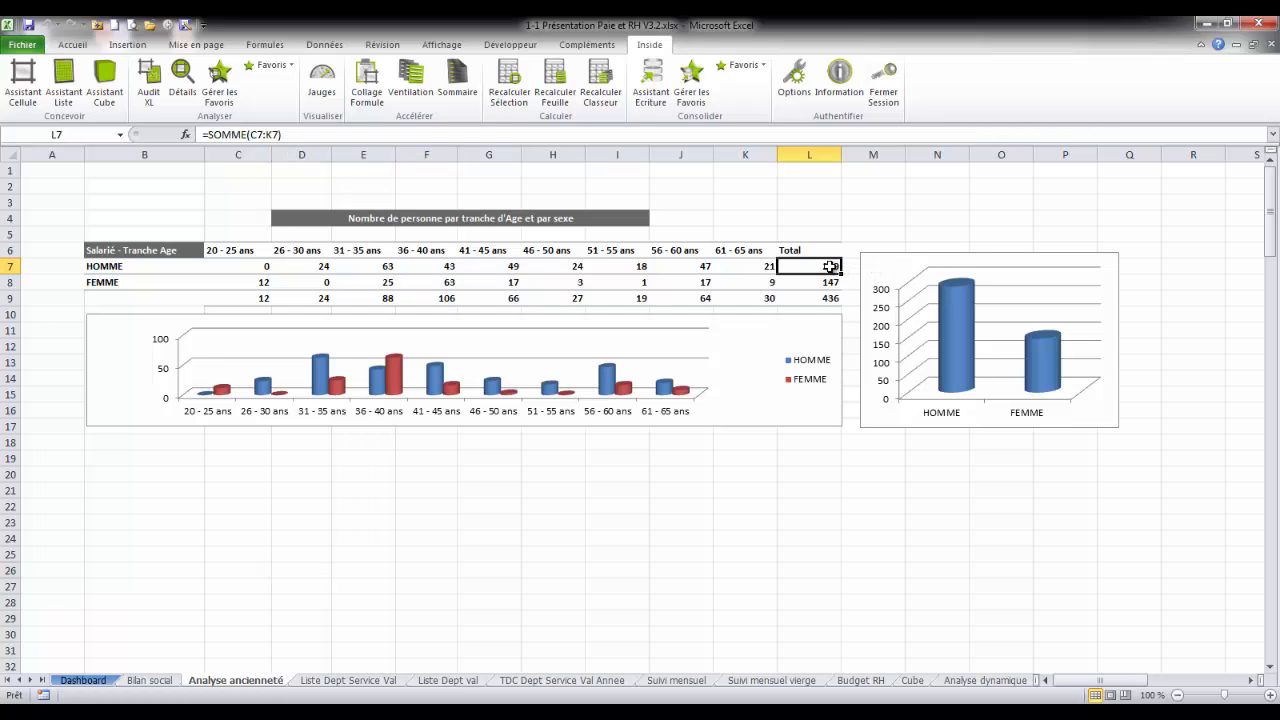
Step: Review the Assistant Cellule definition of the HOMME headcount for 26 - 30 ans (D7) and leave it without changes
{"action": "left_click", "coordinate": [313, 266]}
{"action": "double_click", "coordinate": [313, 266]}
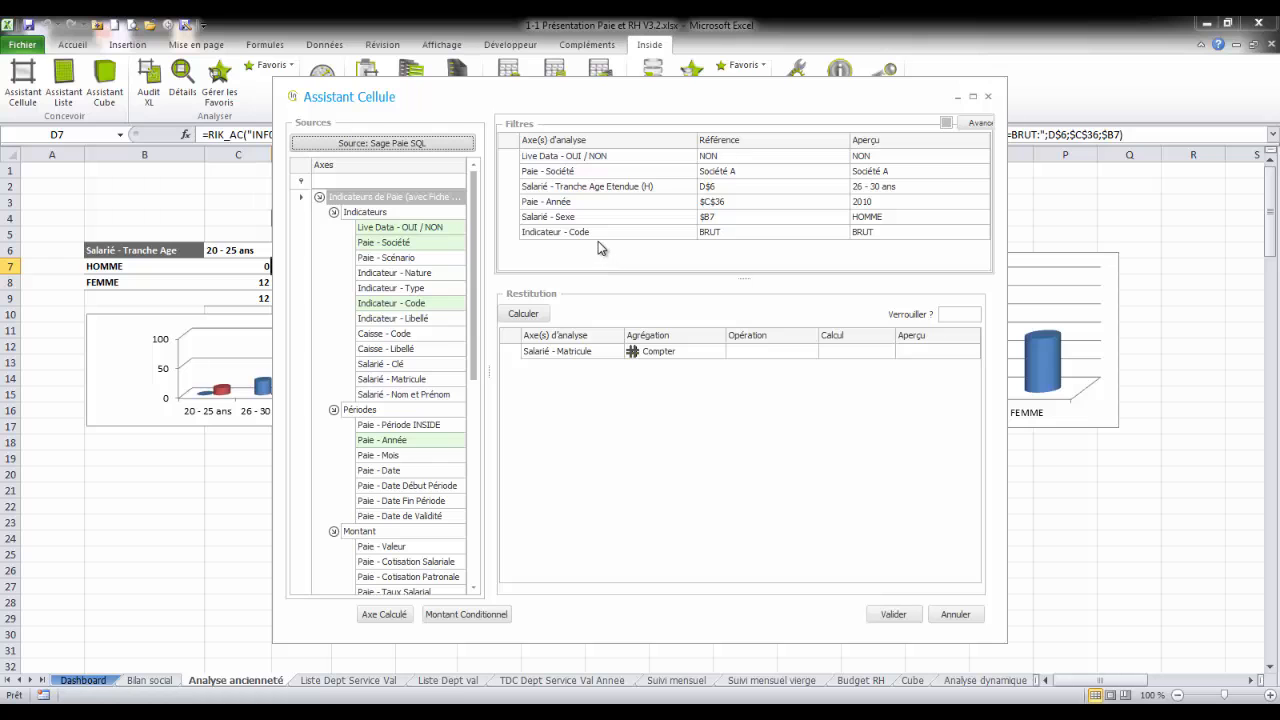
{"action": "left_click", "coordinate": [948, 614]}
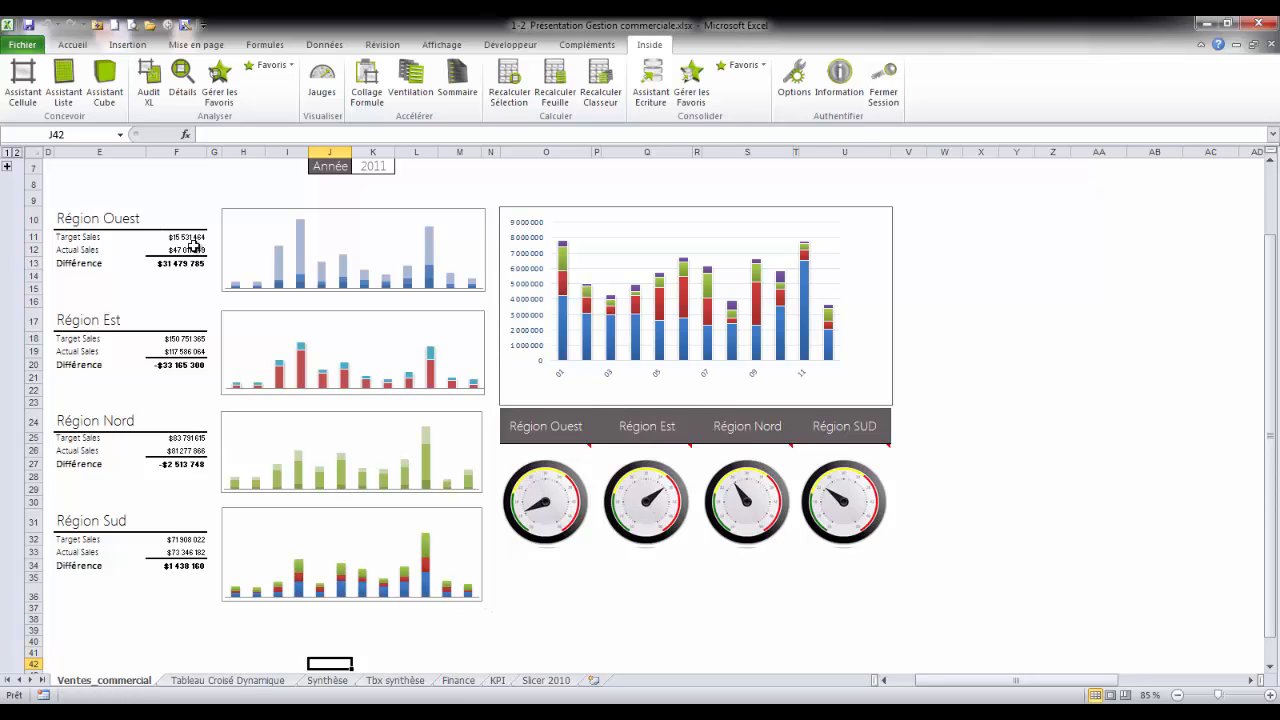
Step: On the Tableau Croisé Dynamique sheet, filter the revenue by region Est and by Sud ouest, and clear the region filter
{"action": "left_click", "coordinate": [250, 680]}
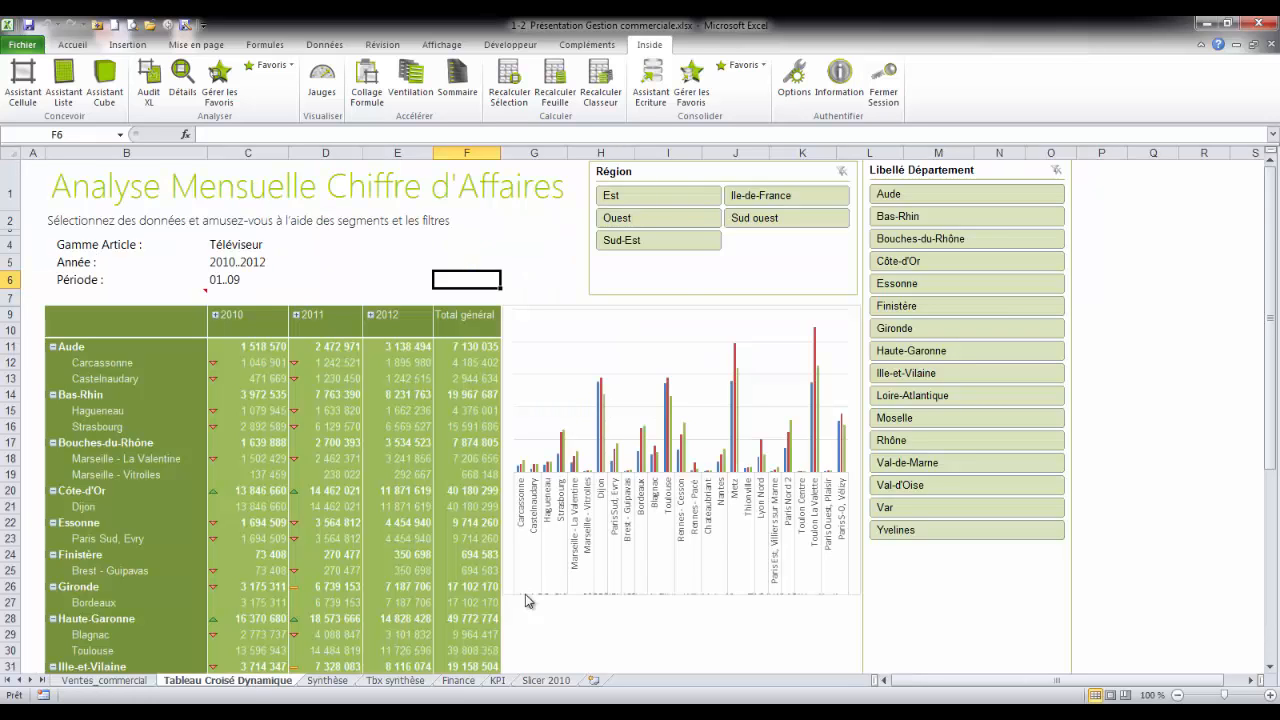
{"action": "left_click", "coordinate": [685, 199]}
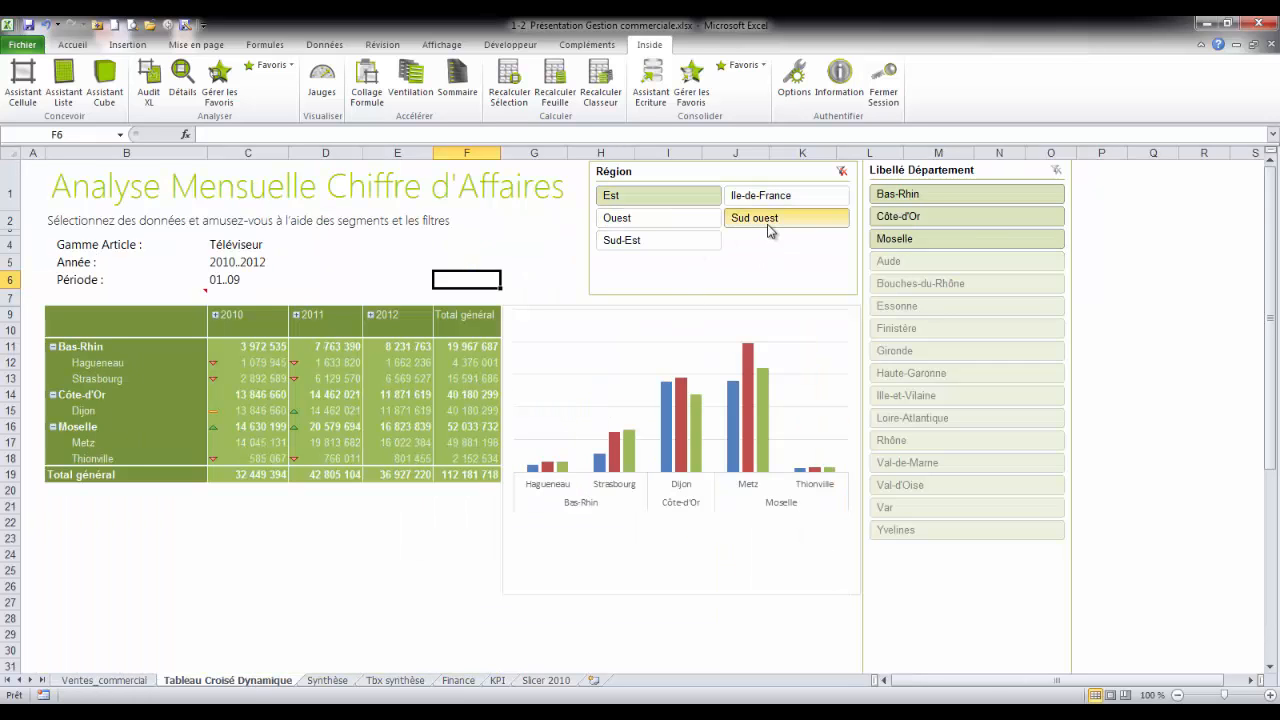
{"action": "left_click", "coordinate": [769, 220]}
{"action": "left_click", "coordinate": [843, 172]}
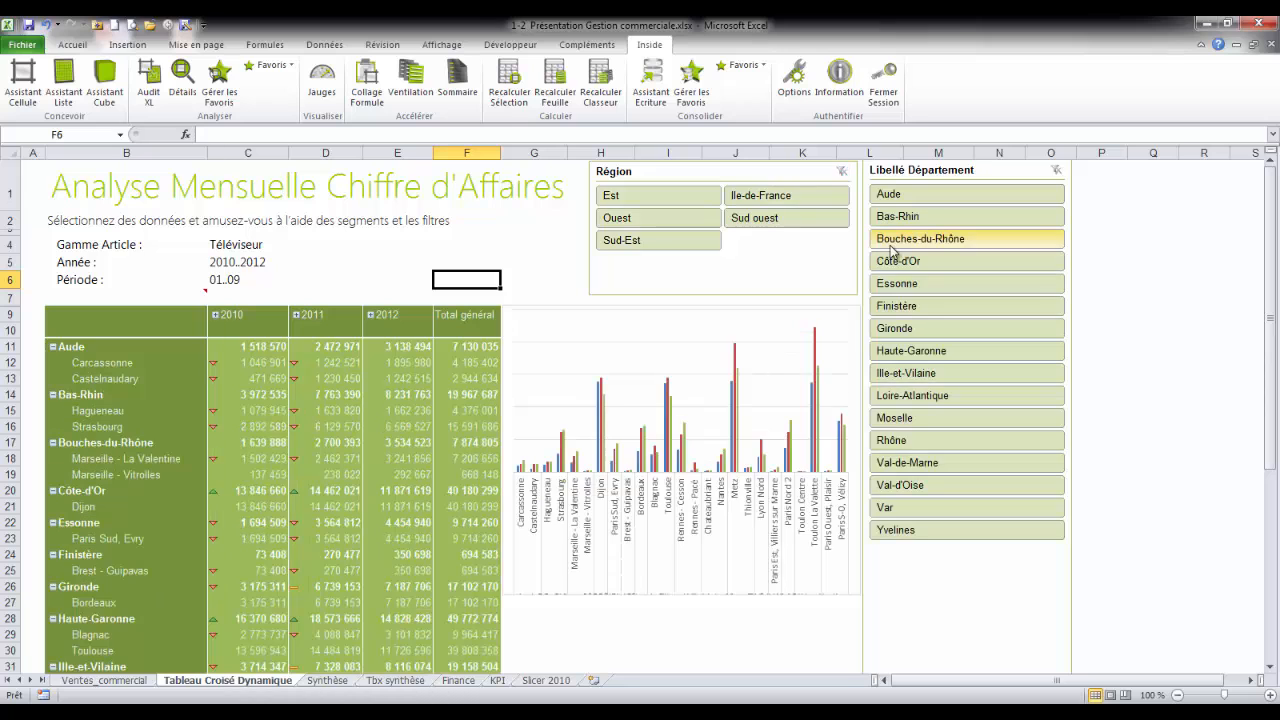
Step: Filter the revenue by the departments Aude, Côte-d'Or and Haute-Garonne, and clear the department filter
{"action": "left_click", "coordinate": [902, 196]}
{"action": "left_click", "coordinate": [908, 262], "text": "ctrl"}
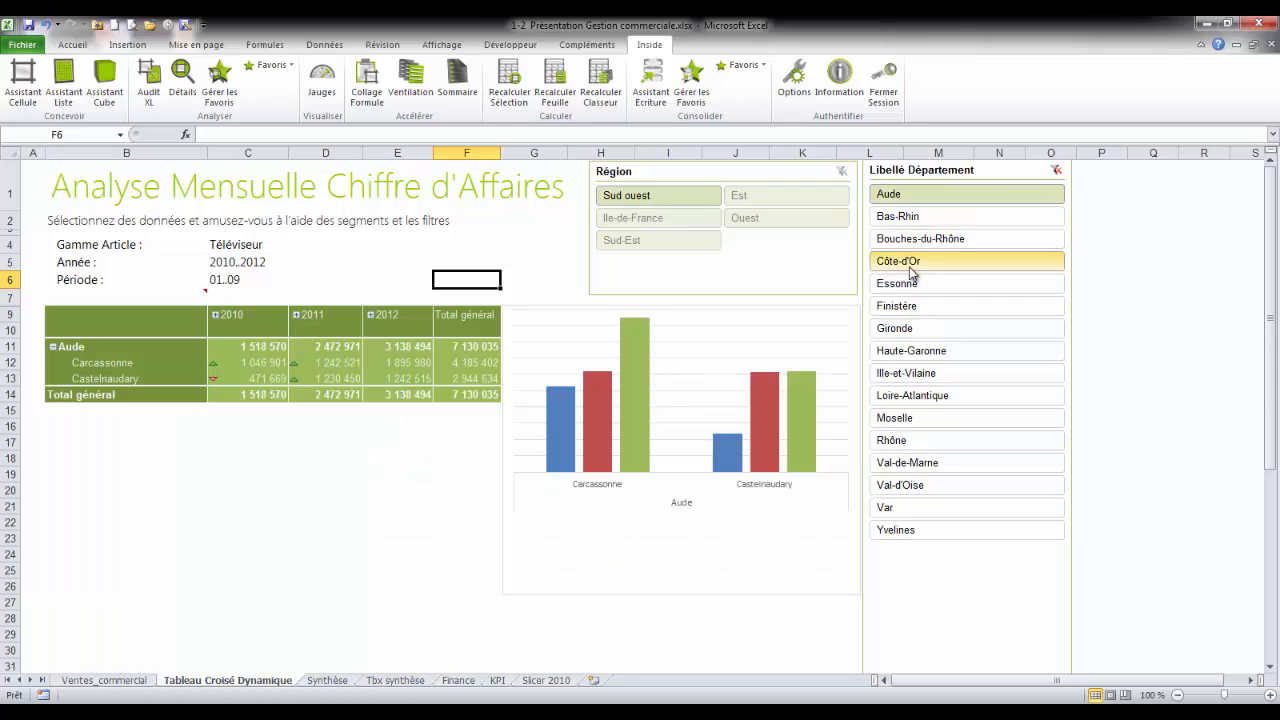
{"action": "left_click", "coordinate": [912, 352], "text": "ctrl"}
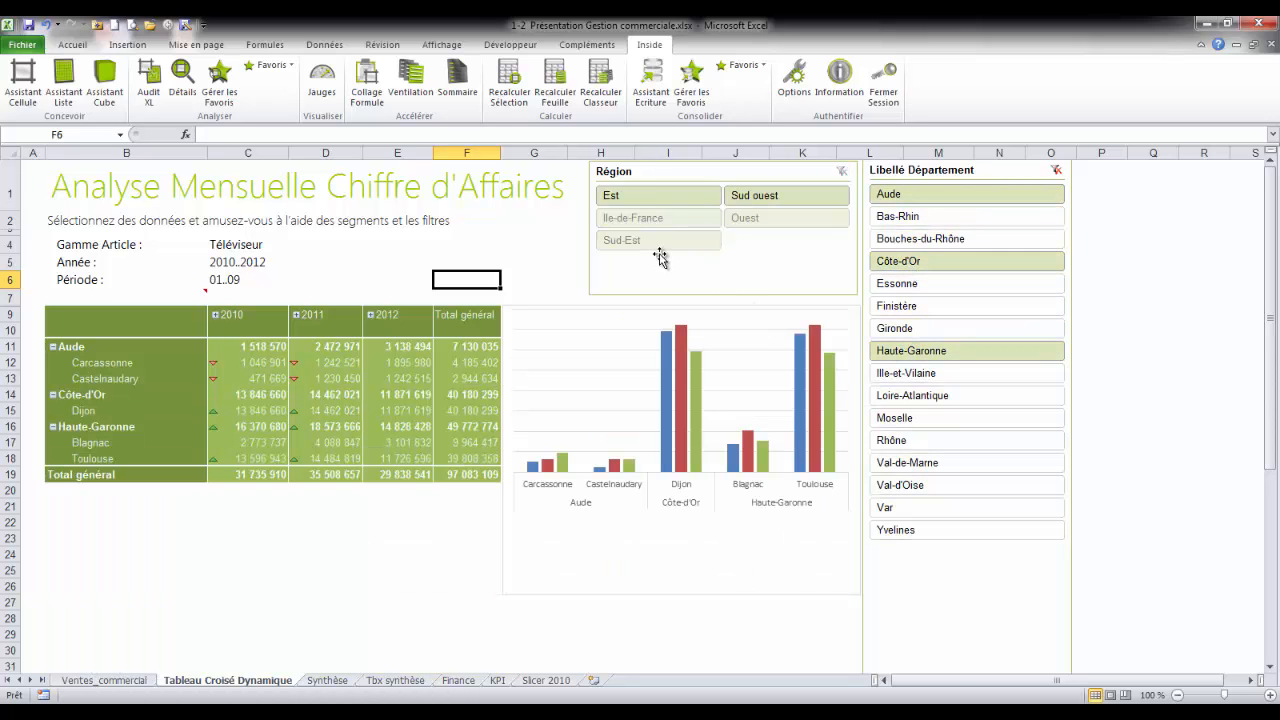
{"action": "left_click", "coordinate": [1056, 171]}
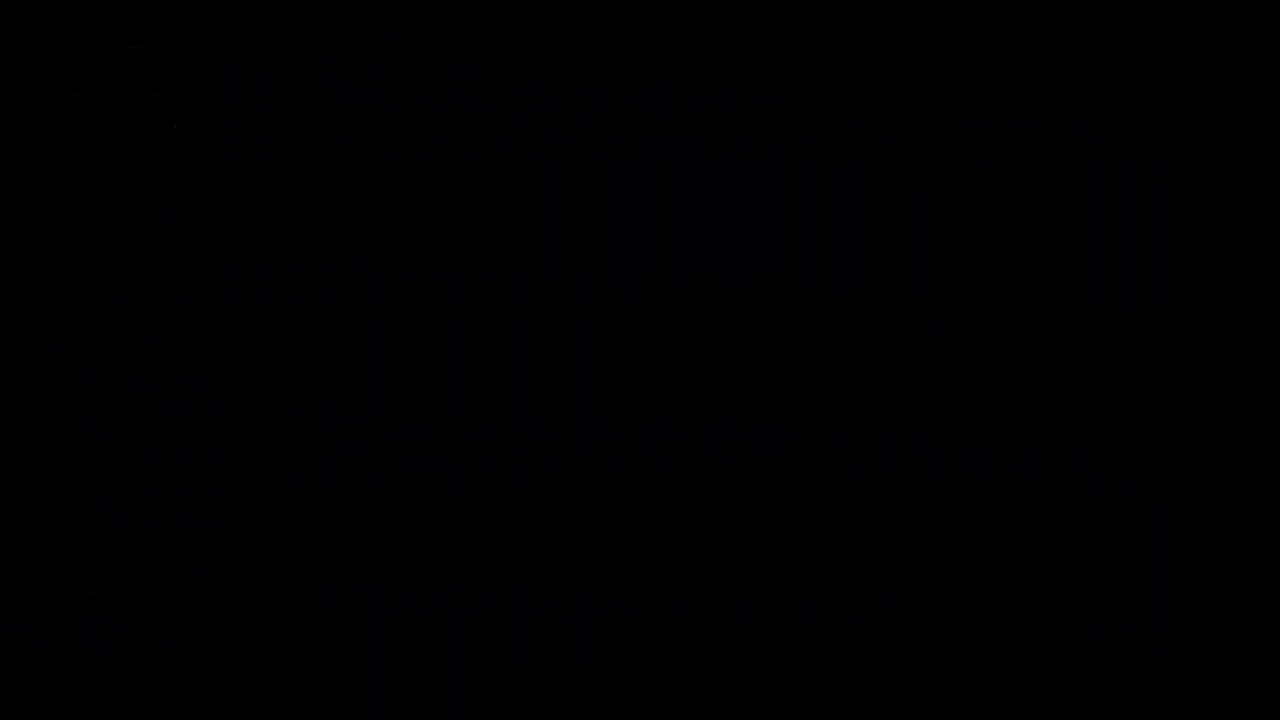